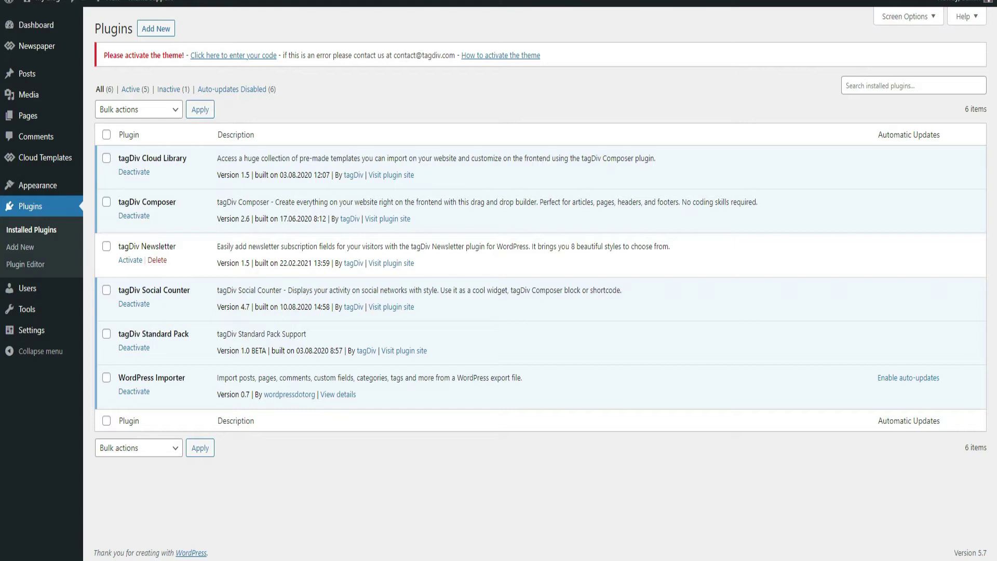
# Step: Search the plugin directory for 'contact form', then install and activate Contact Form 7
pyautogui.click(40, 210)
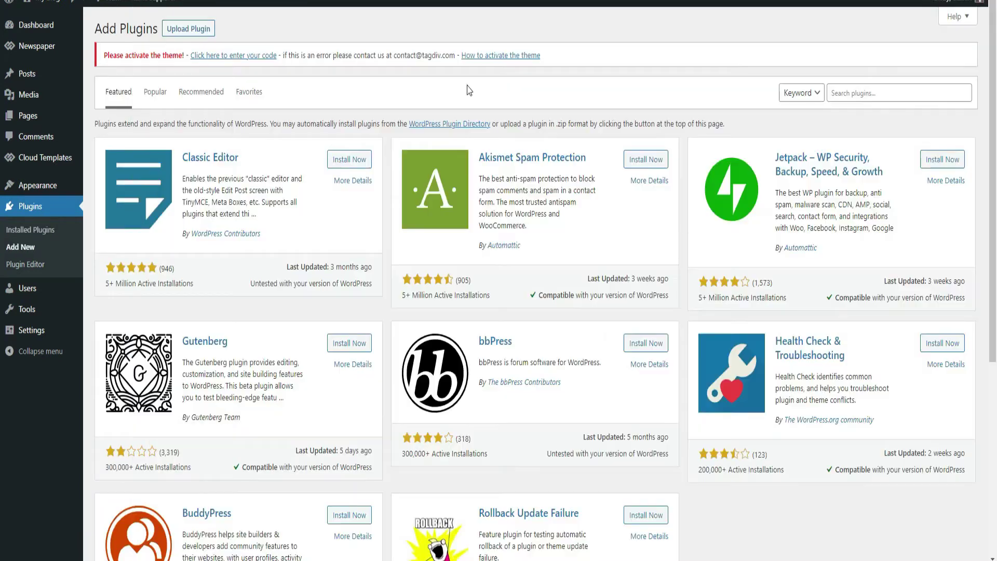
pyautogui.click(865, 93)
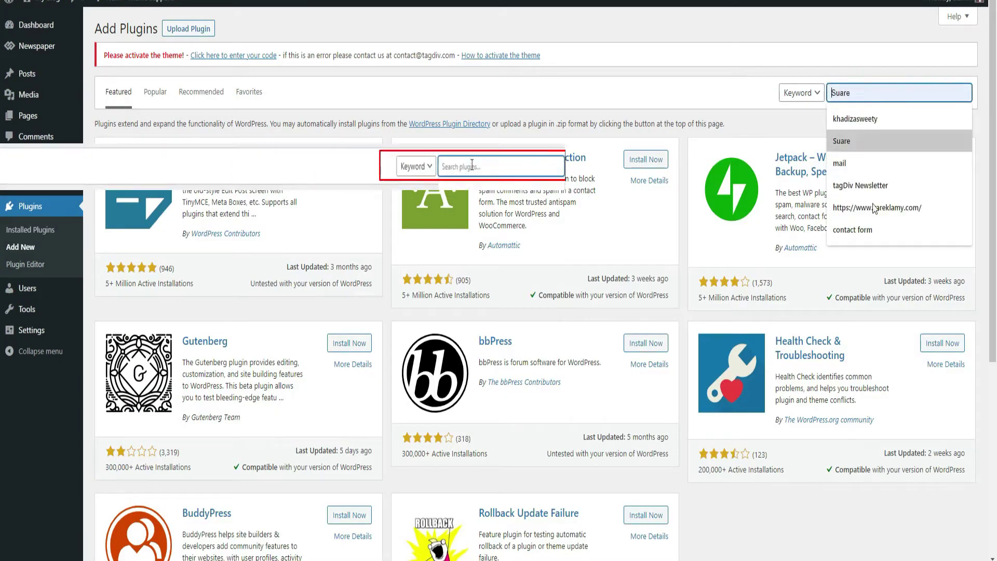
pyautogui.click(853, 230)
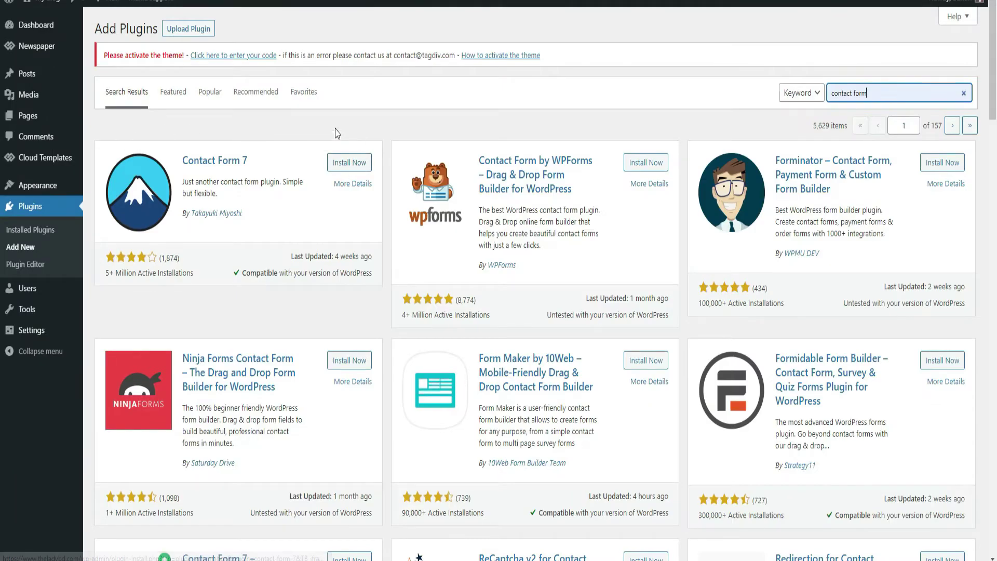
pyautogui.click(342, 164)
pyautogui.click(343, 164)
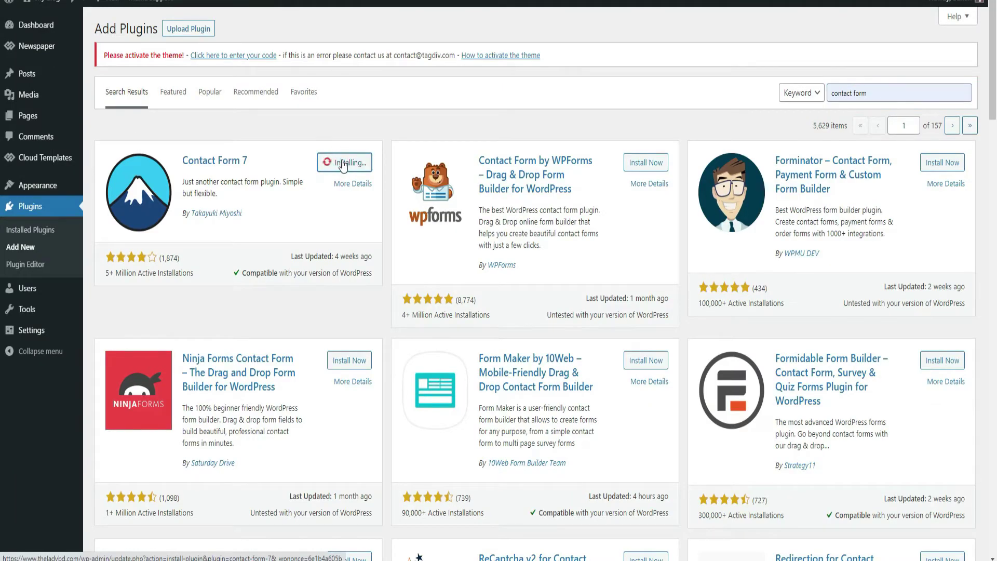
pyautogui.click(352, 165)
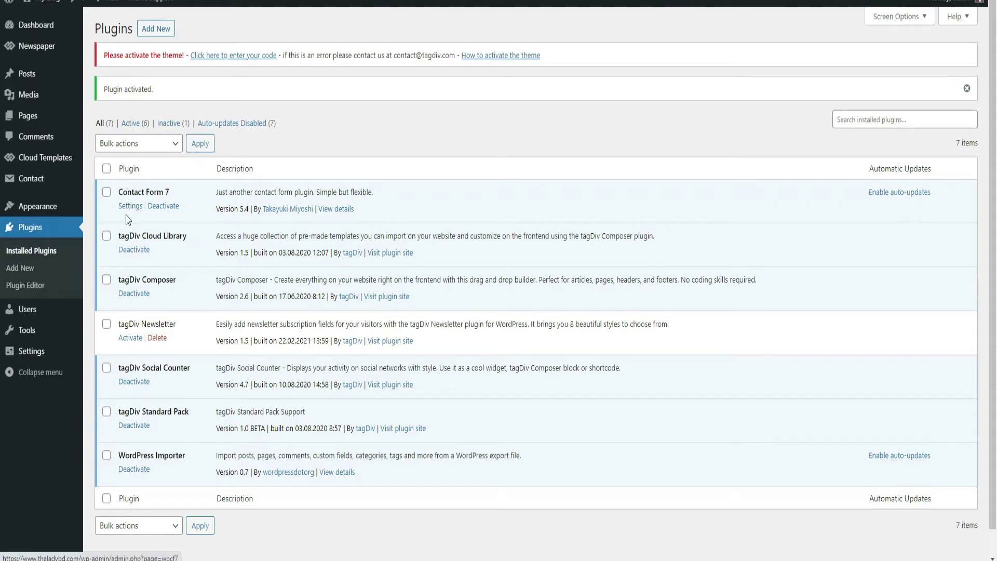
# Step: Copy the Contact form 1 shortcode from the Contact Form 7 forms list
pyautogui.click(129, 207)
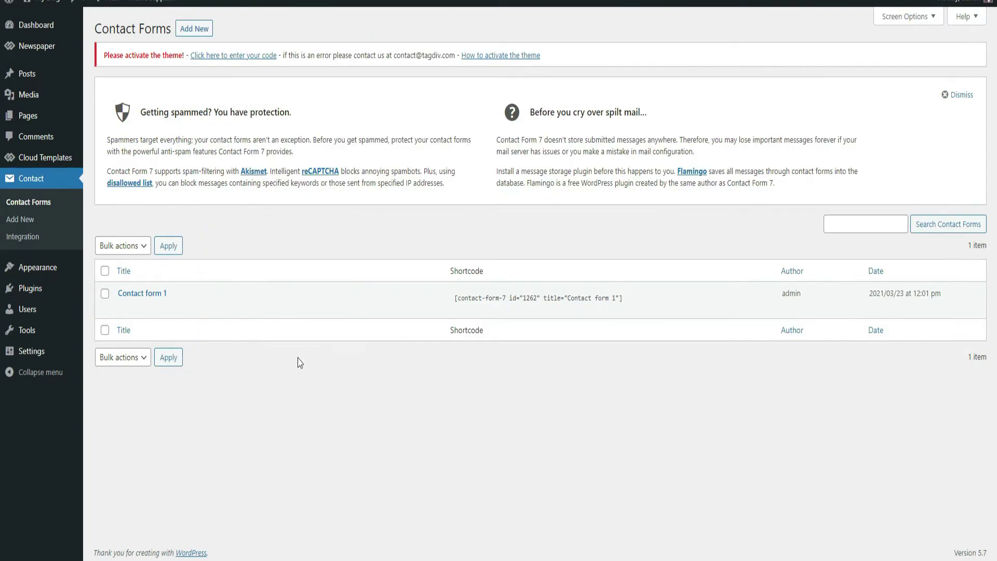
pyautogui.moveTo(149, 316)
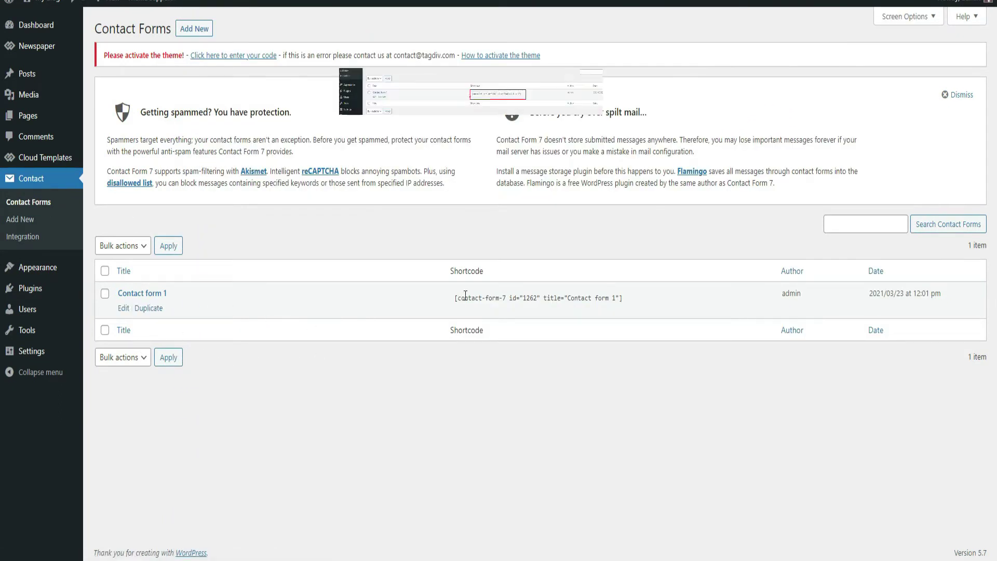
pyautogui.click(638, 297)
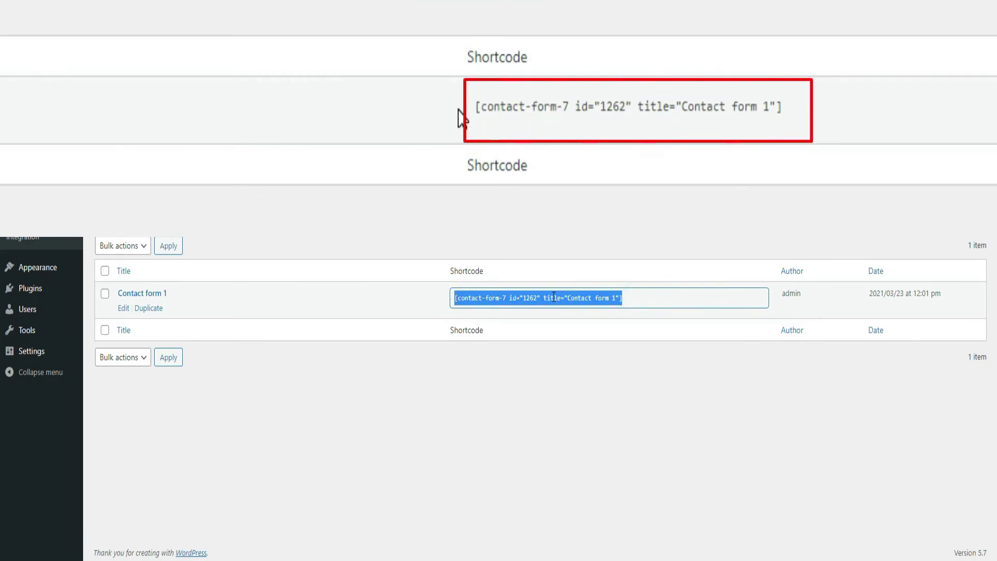
pyautogui.rightClick(554, 298)
pyautogui.click(574, 307)
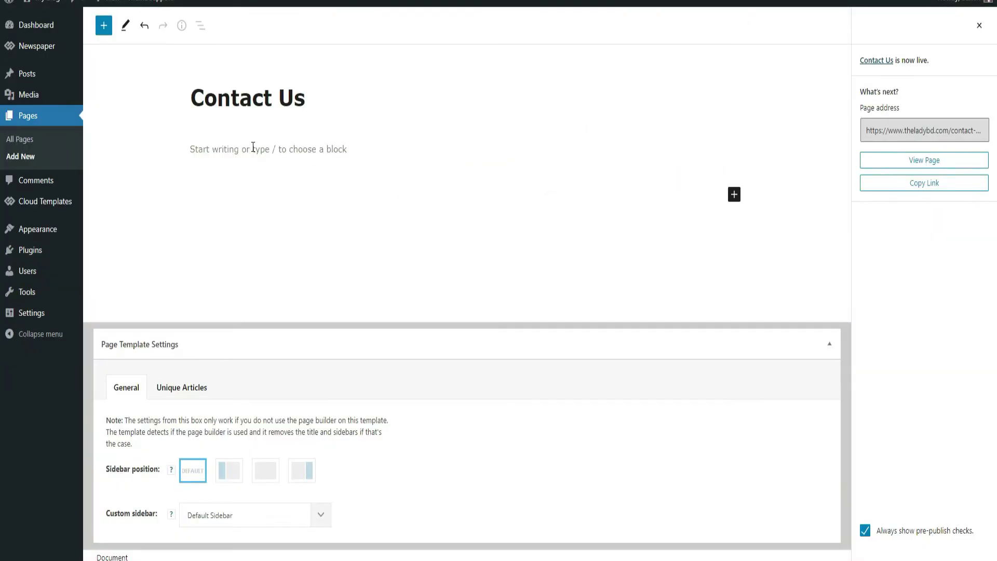
# Step: Paste the shortcode into the Contact Us page body, update the page, and view it live
pyautogui.click(253, 148)
pyautogui.rightClick(253, 147)
pyautogui.click(287, 242)
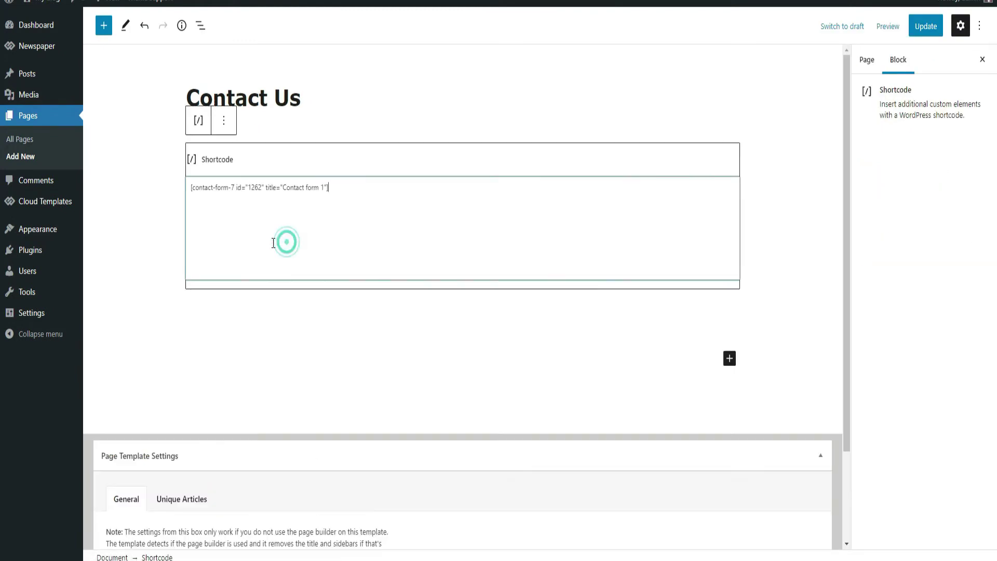
pyautogui.click(919, 26)
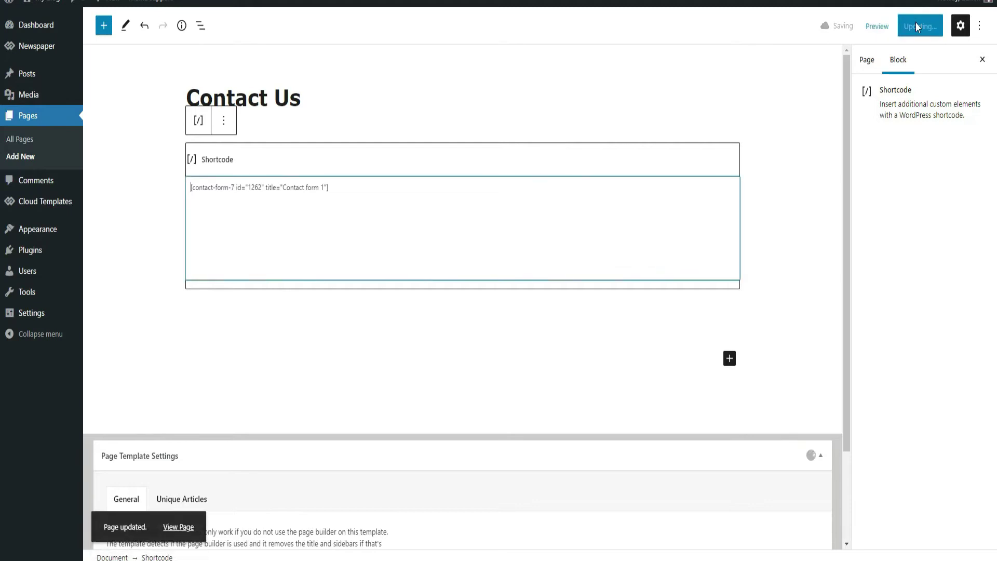
pyautogui.click(188, 526)
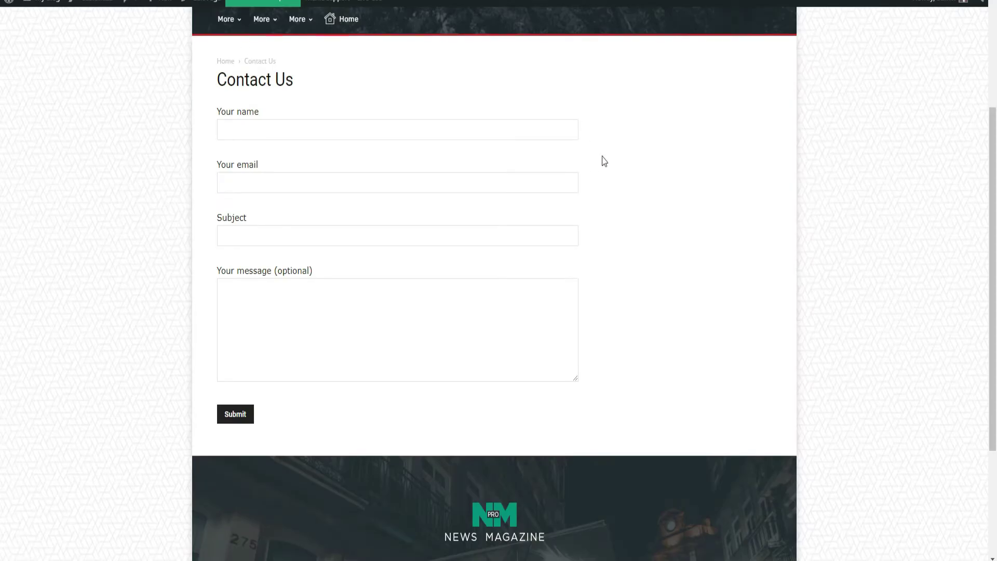
pyautogui.moveTo(249, 40)
pyautogui.moveTo(212, 9)
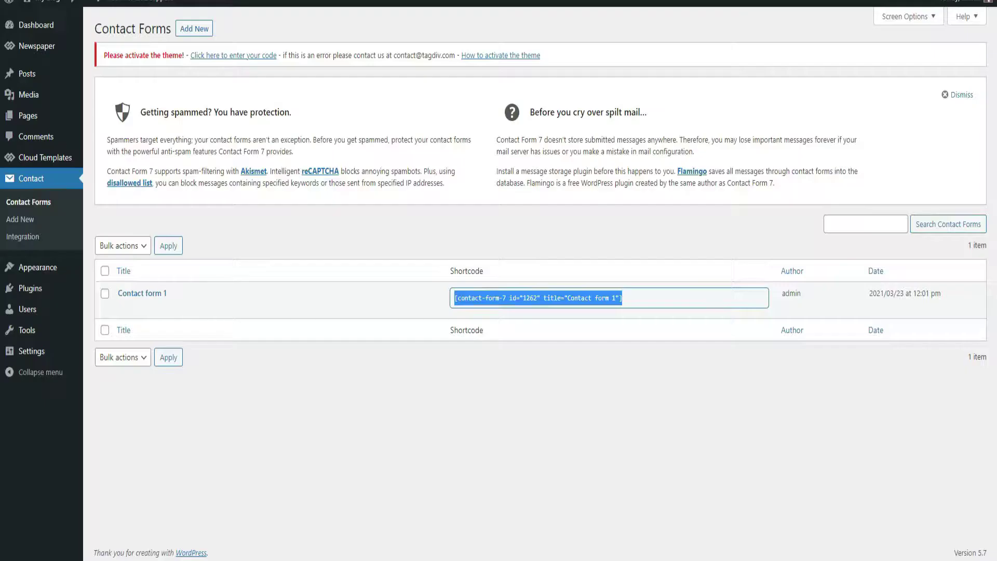
# Step: Replace Contact form 1's Mail 'To' recipient with the Gmail address, save, and reload Contact Us
pyautogui.click(274, 390)
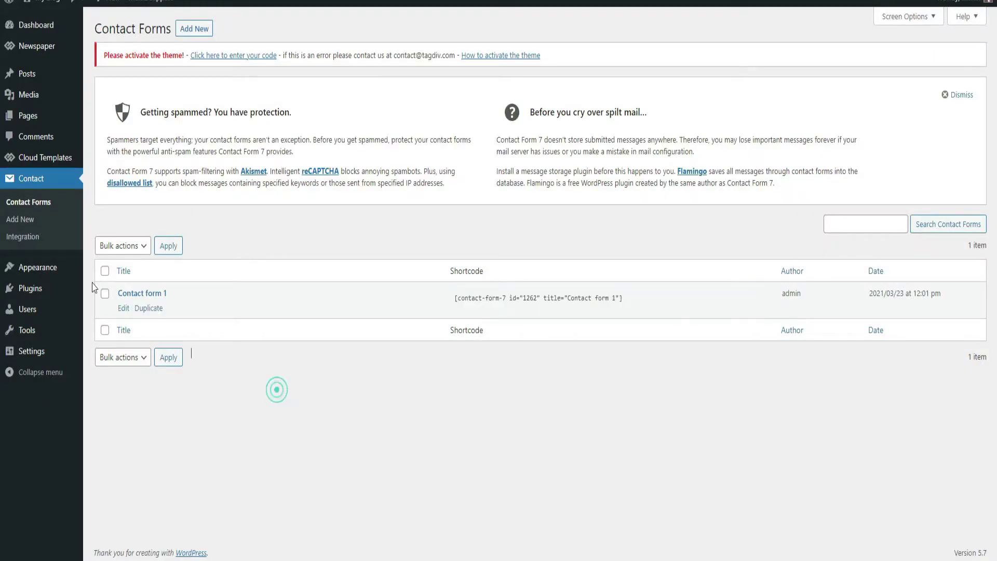
pyautogui.click(123, 308)
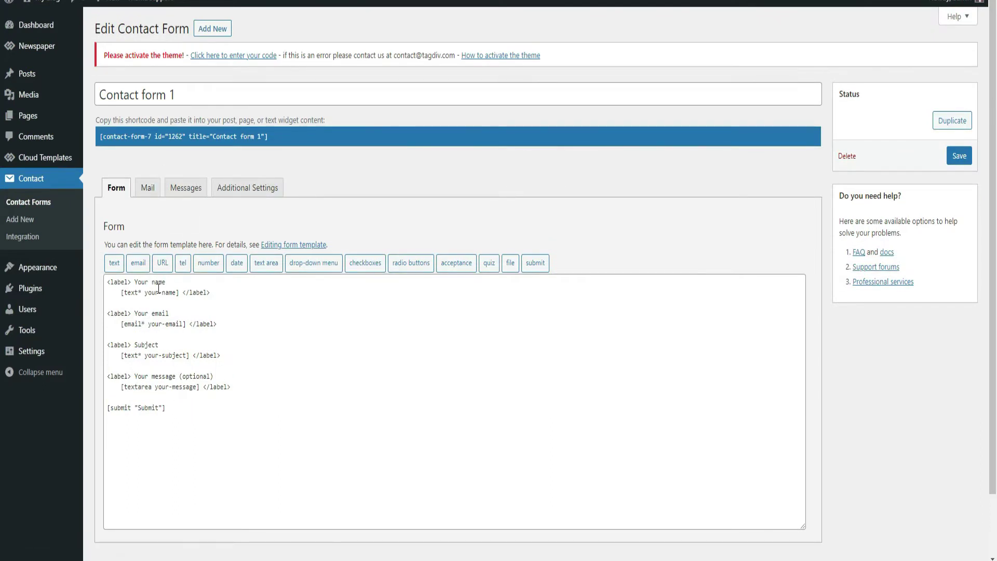
pyautogui.click(144, 197)
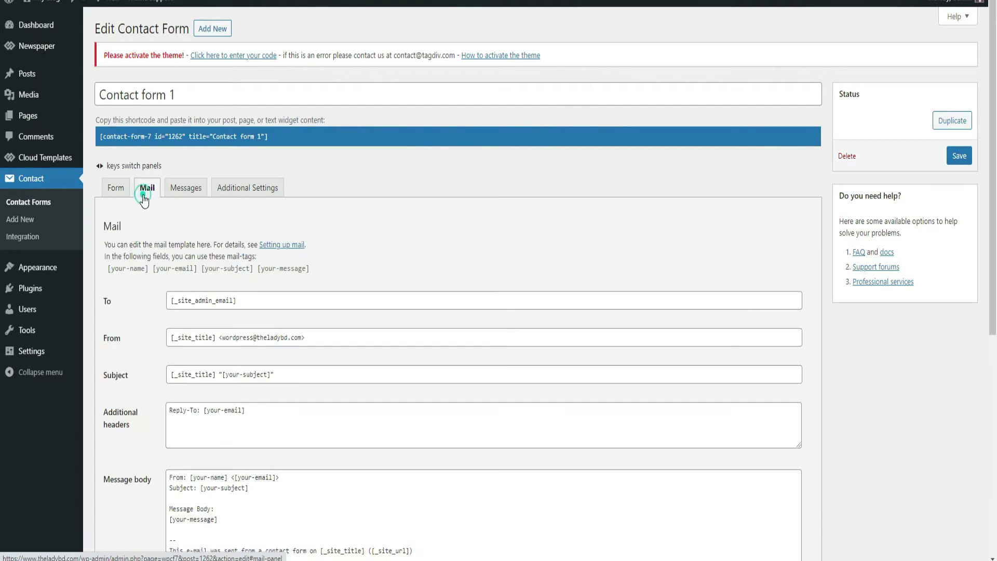
pyautogui.tripleClick(243, 305)
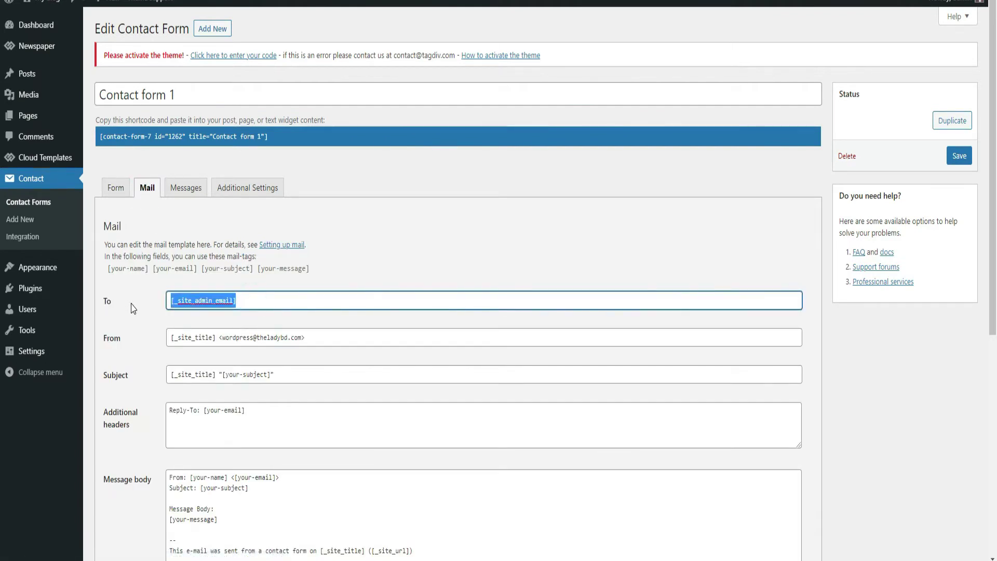
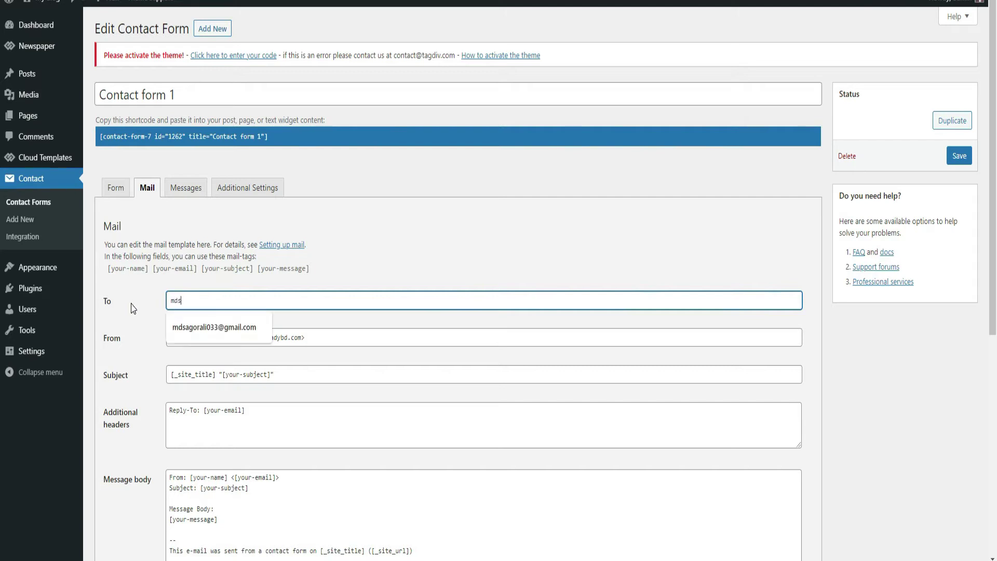
pyautogui.click(221, 329)
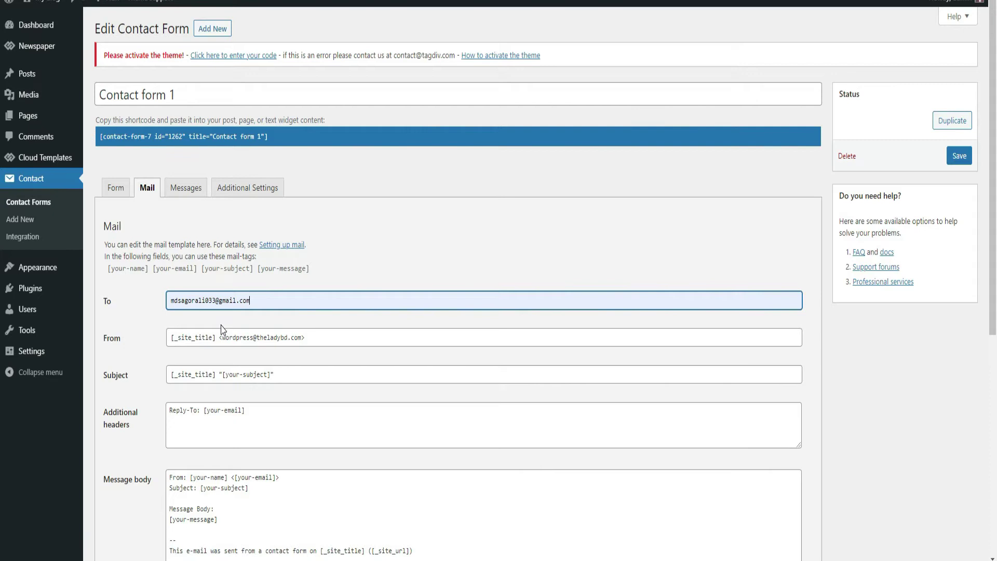
pyautogui.click(959, 156)
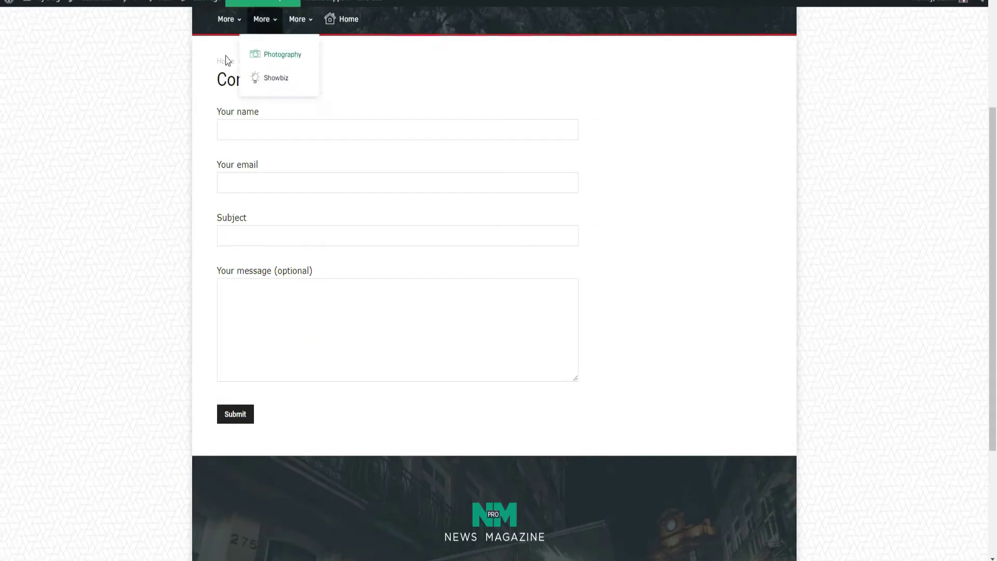
pyautogui.press('F5')
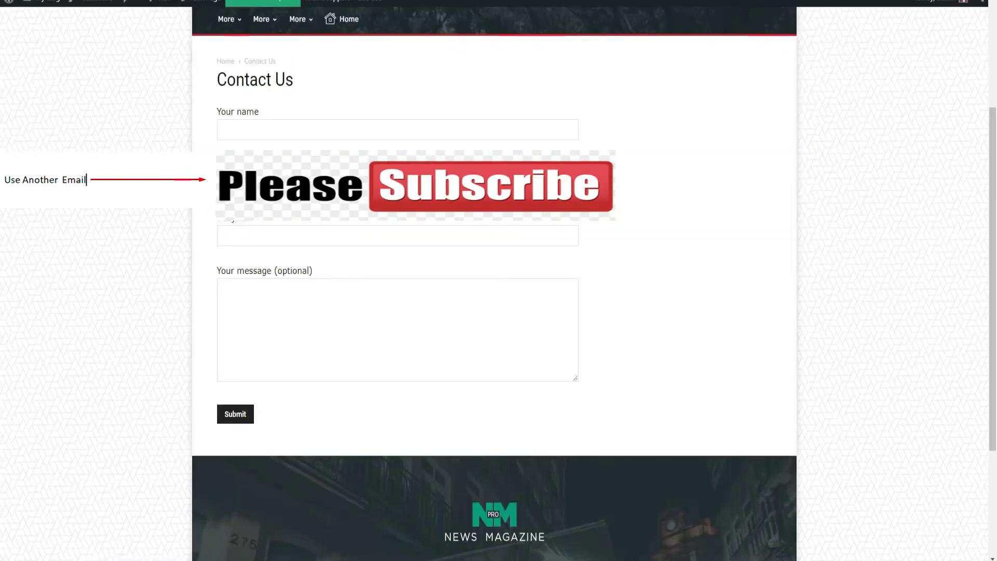
# Step: Fill the test form with name, e-mail, subject 'This is testing' and a short greeting message
pyautogui.click(270, 131)
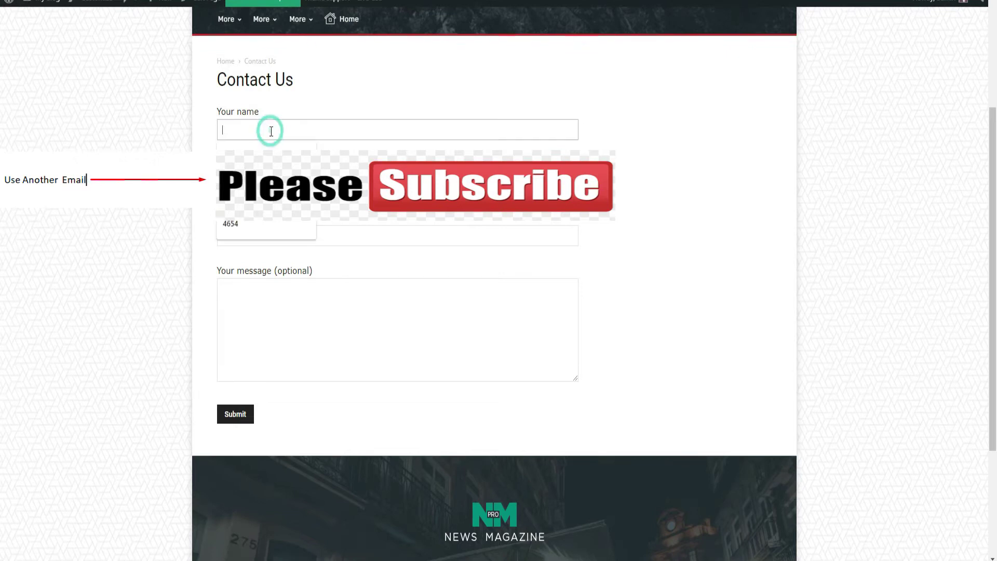
pyautogui.click(265, 155)
pyautogui.click(250, 219)
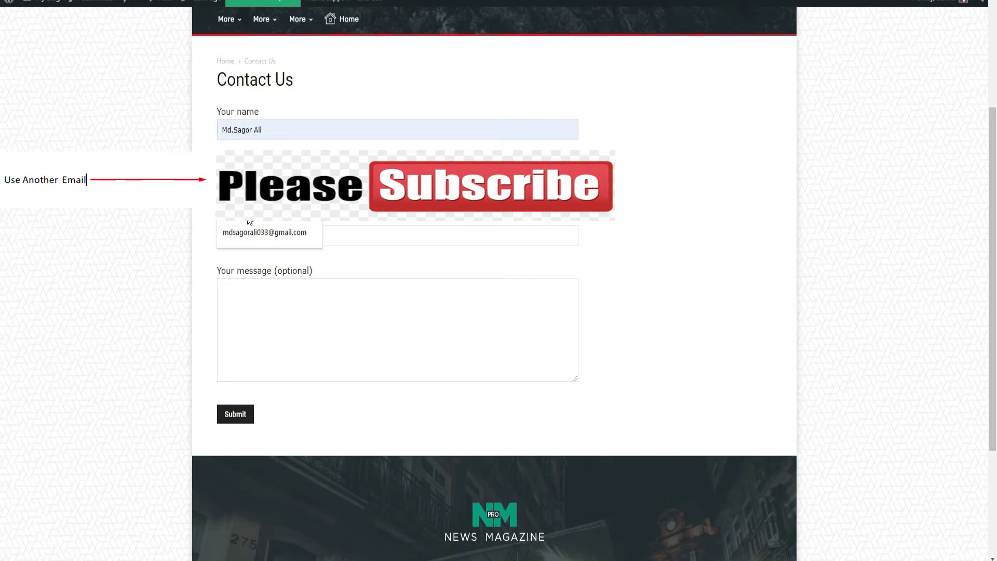
pyautogui.click(244, 232)
pyautogui.click(241, 234)
pyautogui.click(240, 264)
pyautogui.click(242, 294)
pyautogui.write('h')
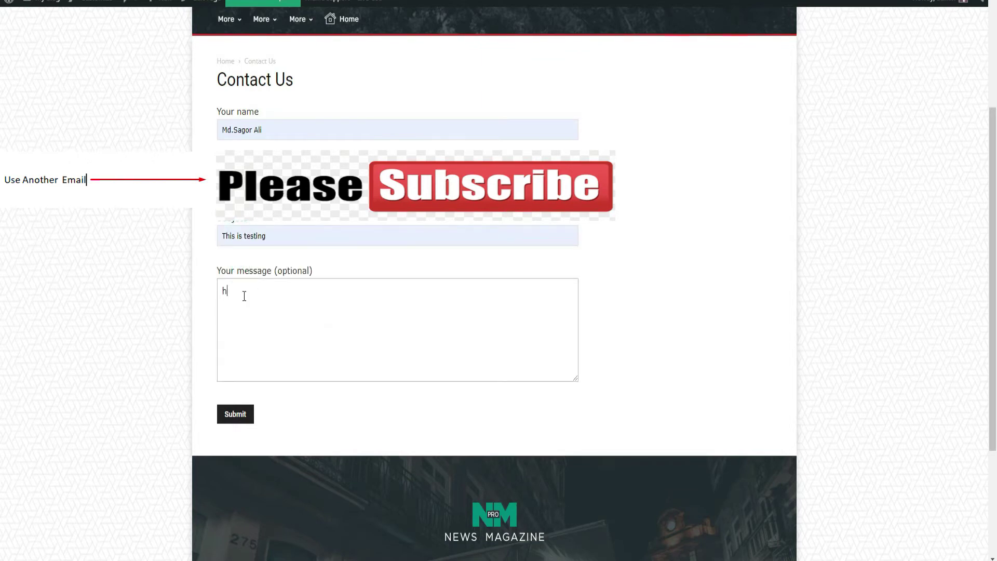
pyautogui.write('ello saogr')
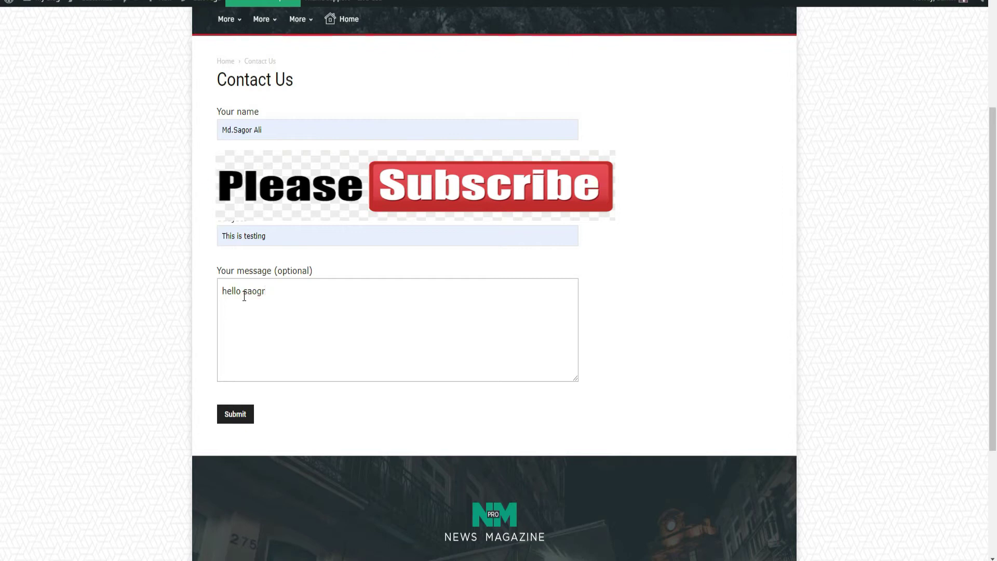
pyautogui.write(', nice to meet you')
# Step: Submit the test form, then open the My Blog 'This is testing' email in Gmail and select its body
pyautogui.click(236, 414)
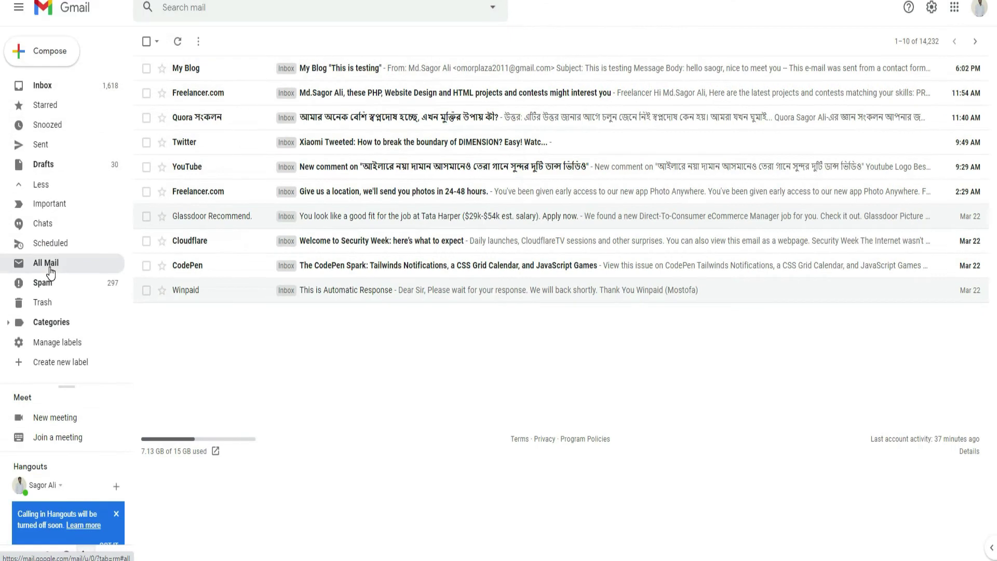
pyautogui.click(289, 69)
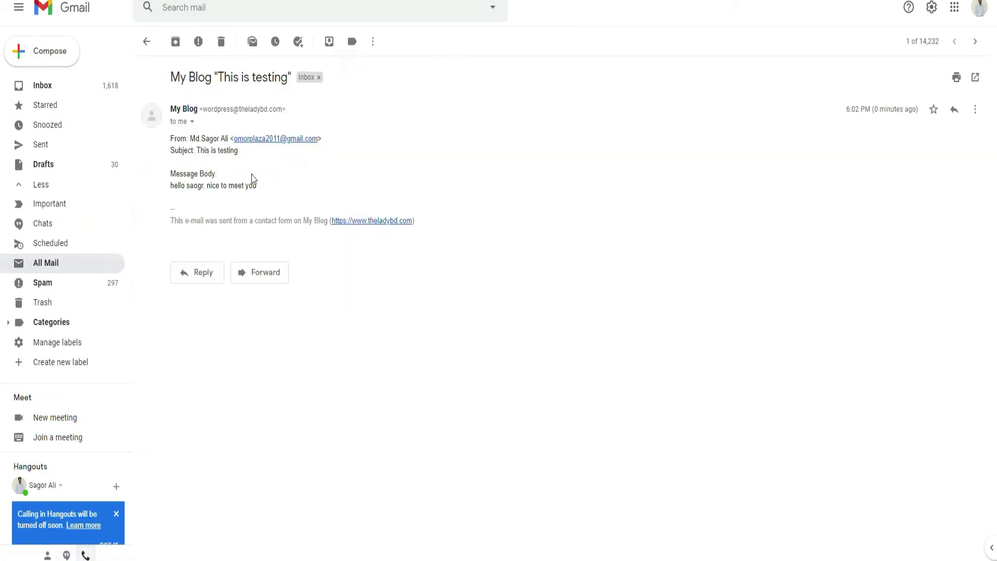
pyautogui.moveTo(171, 186); pyautogui.dragTo(258, 186)
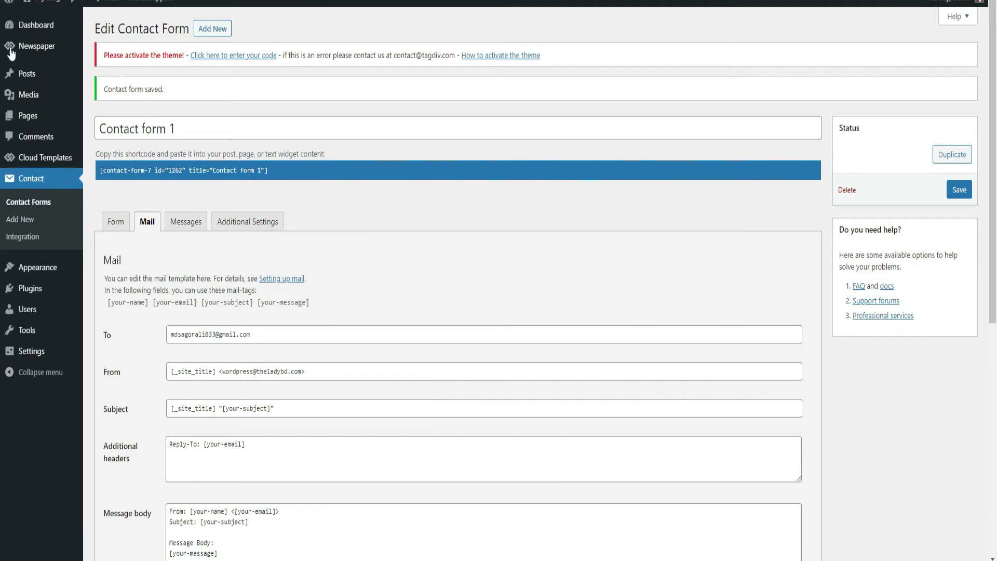
# Step: Review the Form template's field label lines and place the caret at the submit tag
pyautogui.click(116, 221)
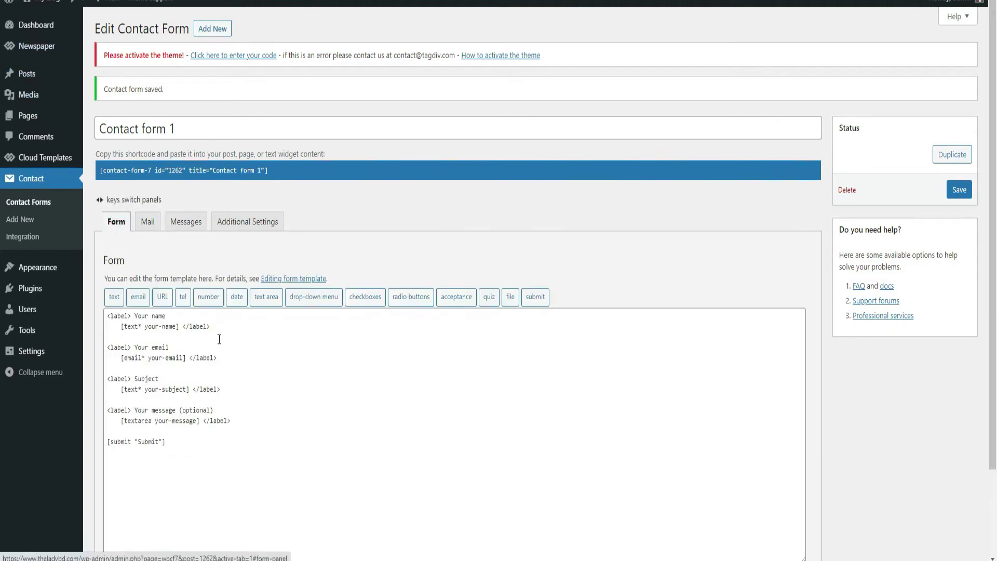
pyautogui.moveTo(168, 338); pyautogui.dragTo(157, 317)
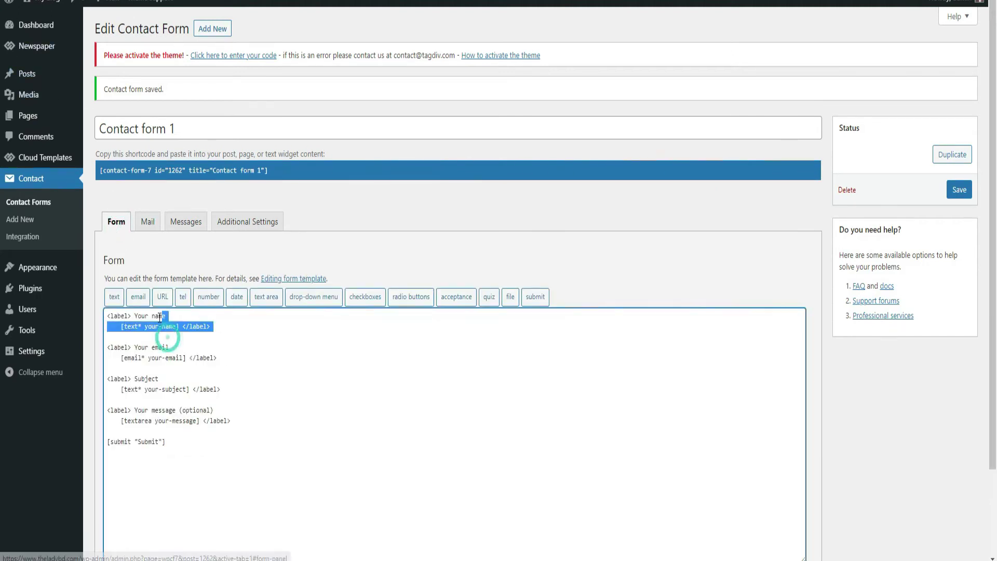
pyautogui.moveTo(168, 375); pyautogui.dragTo(139, 347)
pyautogui.click(179, 401)
pyautogui.moveTo(223, 399); pyautogui.dragTo(118, 380)
pyautogui.moveTo(186, 430); pyautogui.dragTo(107, 409)
pyautogui.click(194, 442)
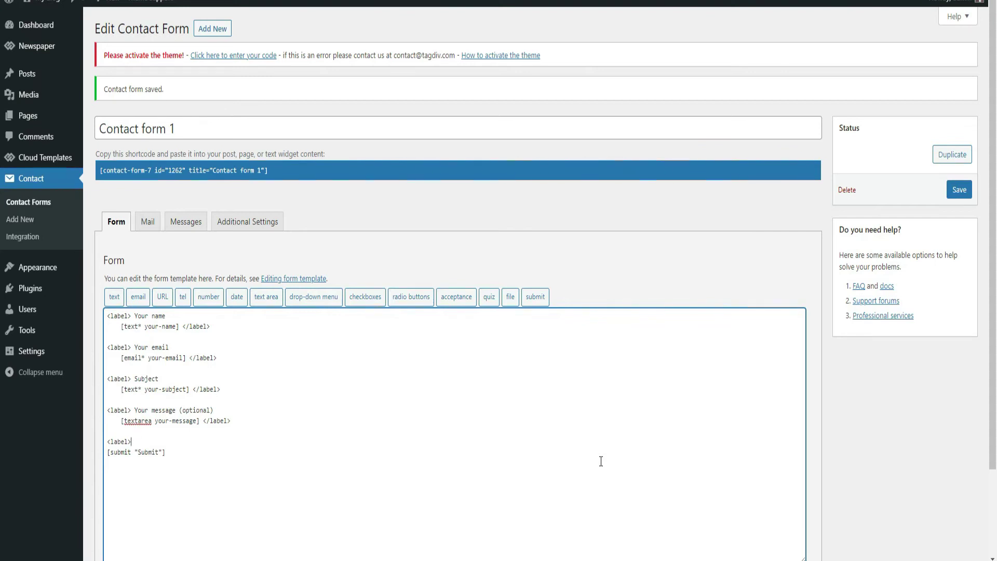
# Step: Add an 'Upload Your File:' label block with an empty line inside it
pyautogui.write('oad Your File')
pyautogui.press('Return')
pyautogui.press('Return')
pyautogui.write('</label>')
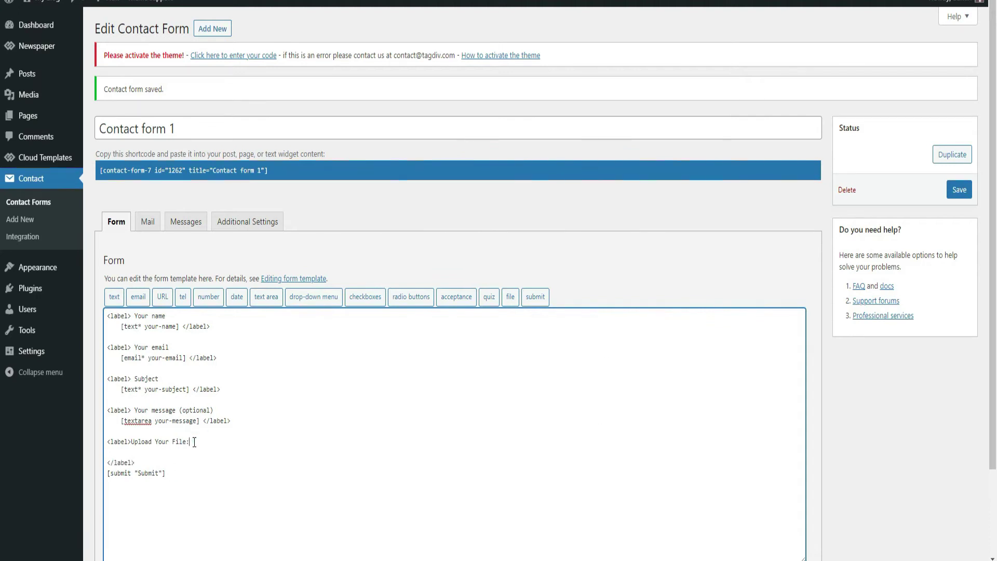
pyautogui.press('Tab')
pyautogui.click(166, 352)
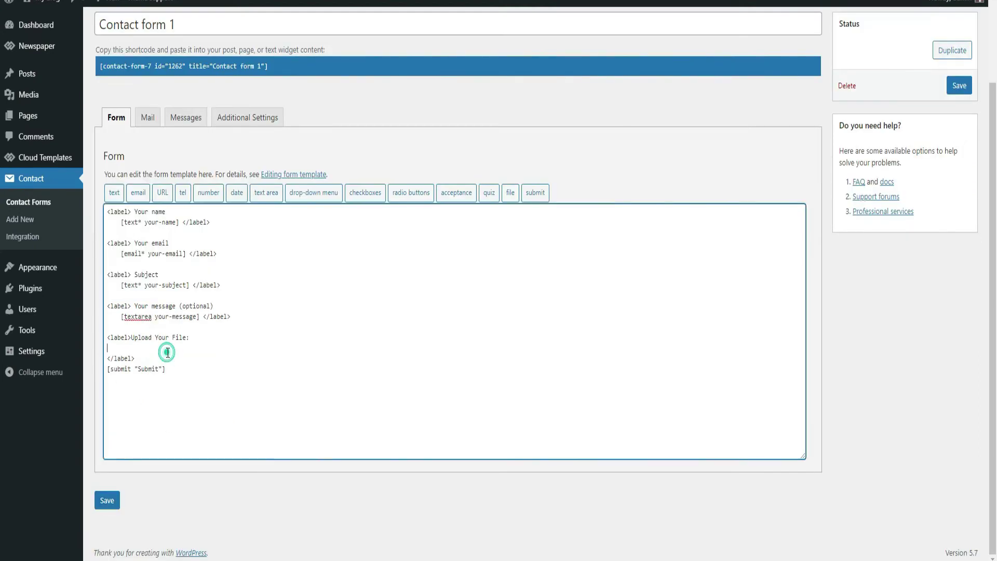
# Step: Open the file tag generator and set the file size limit to 5242880 bytes
pyautogui.click(510, 193)
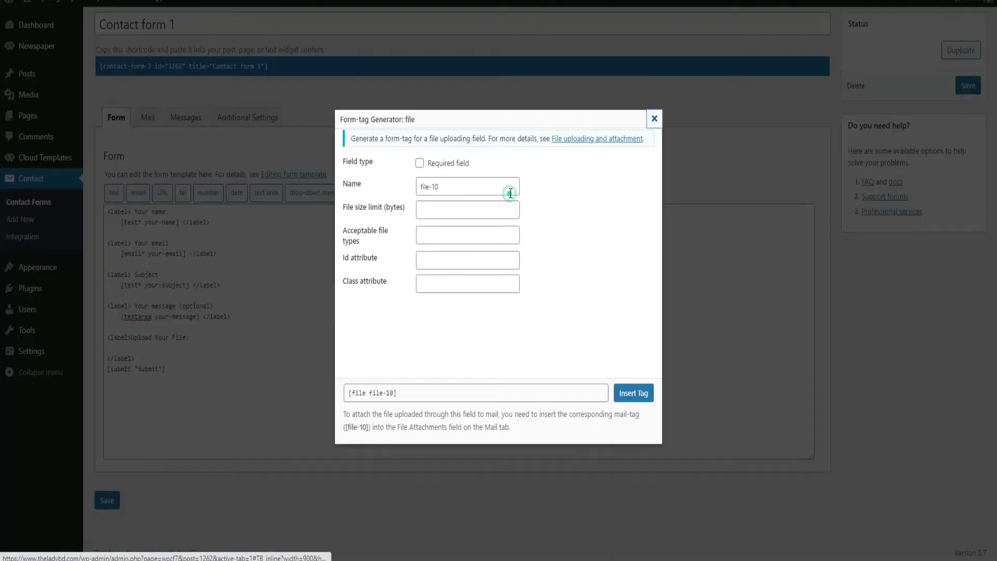
pyautogui.click(445, 210)
pyautogui.click(442, 213)
pyautogui.click(369, 217)
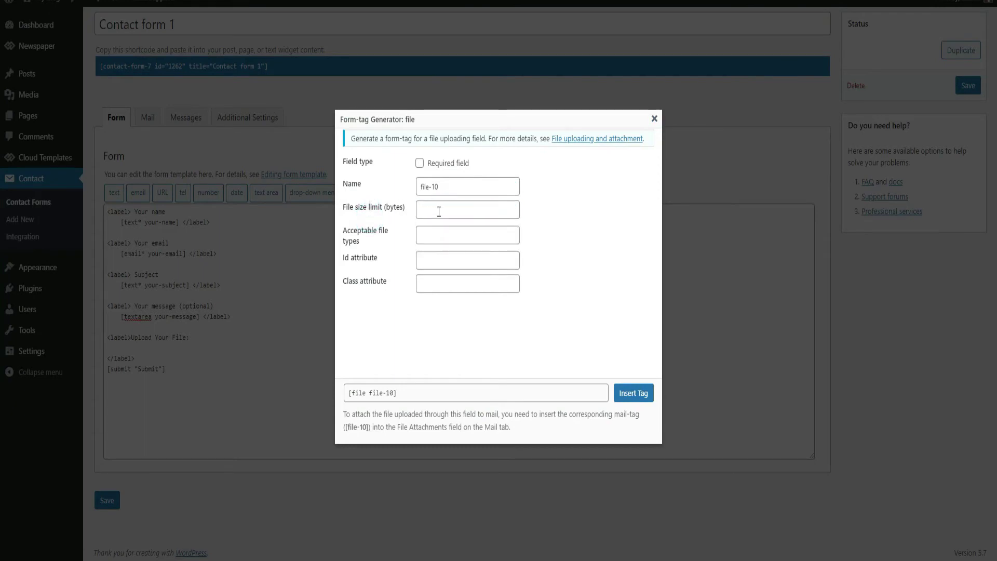
pyautogui.click(446, 207)
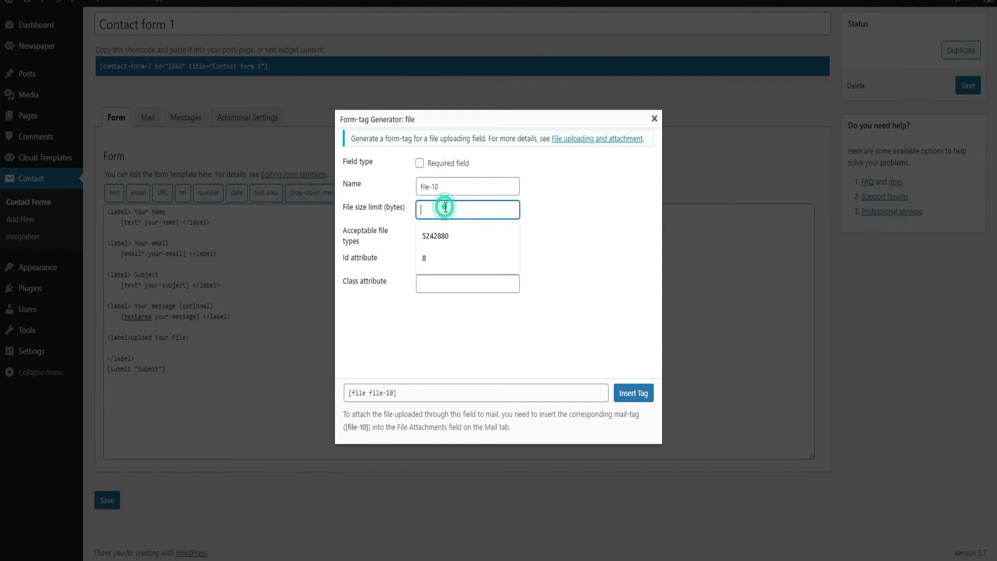
pyautogui.click(436, 235)
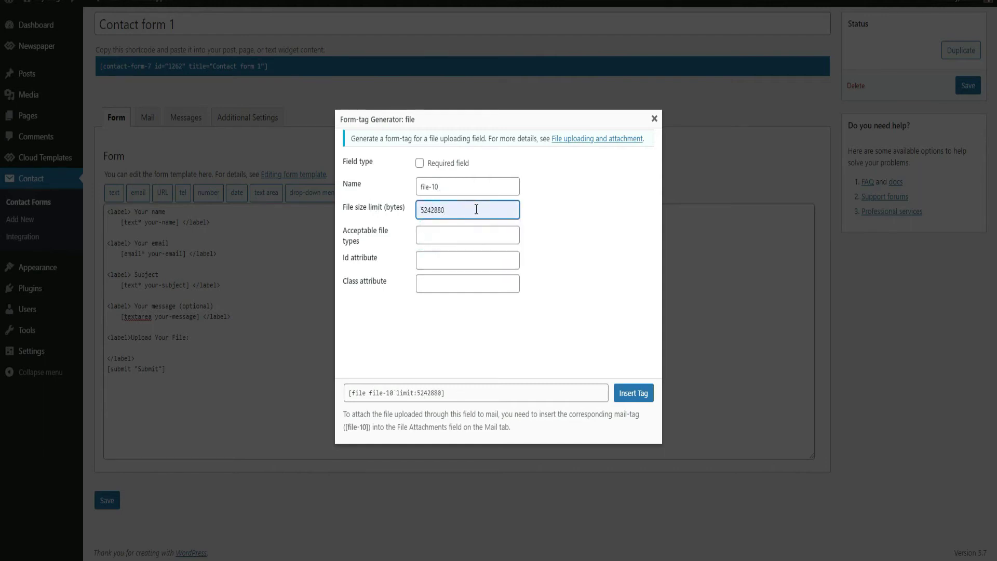
pyautogui.doubleClick(475, 210)
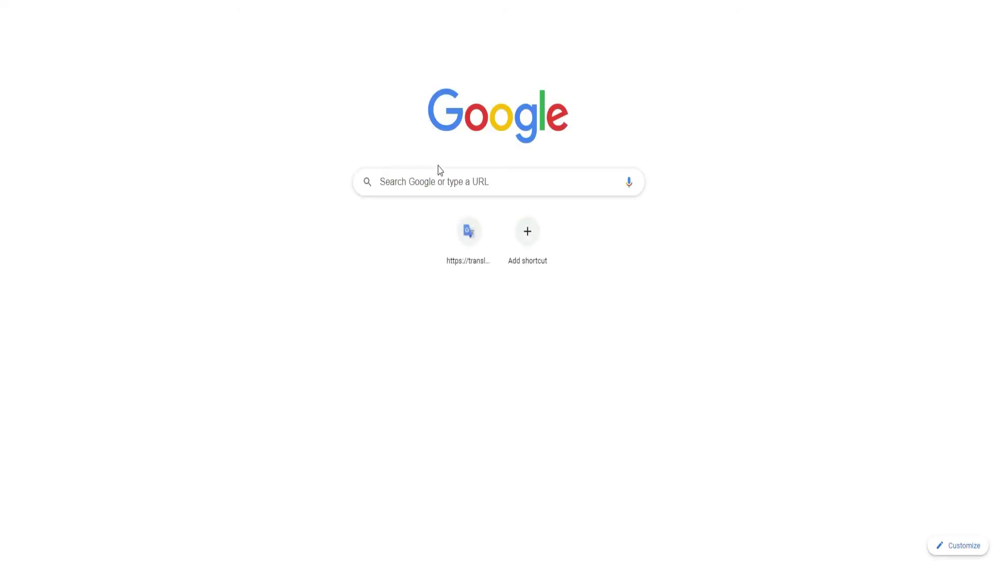
# Step: Search for a megabytes-to-bytes converter and convert 5 MB to bytes on ConvertLive
pyautogui.click(439, 185)
pyautogui.write('bi')
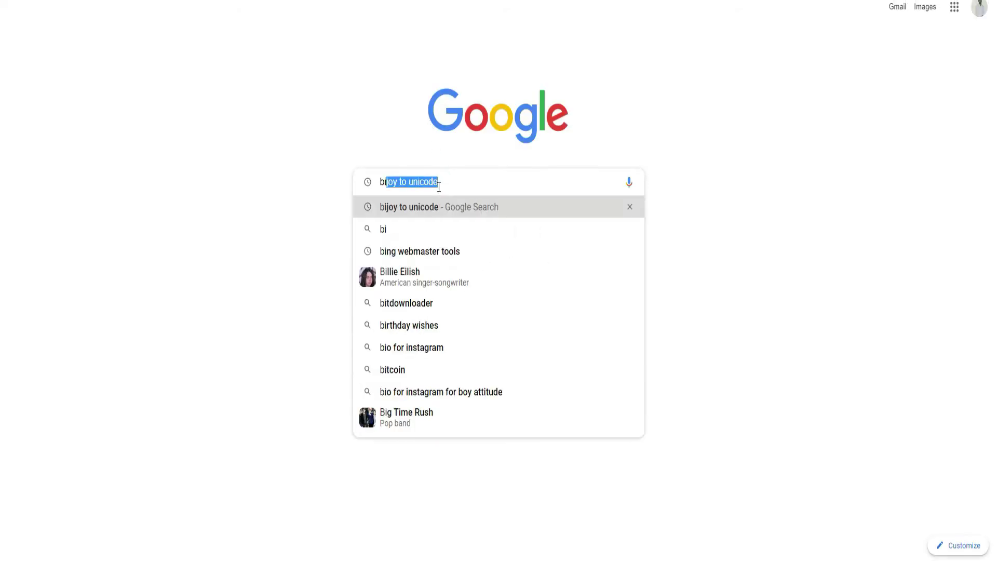
pyautogui.press('BackSpace')
pyautogui.press('BackSpace')
pyautogui.press('BackSpace')
pyautogui.write('mi')
pyautogui.press('BackSpace')
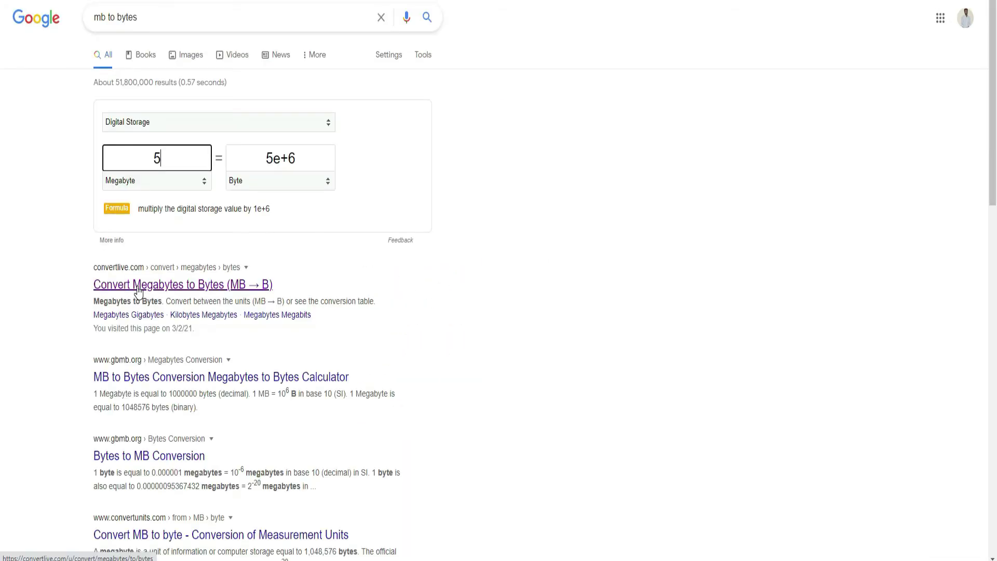
pyautogui.click(136, 286)
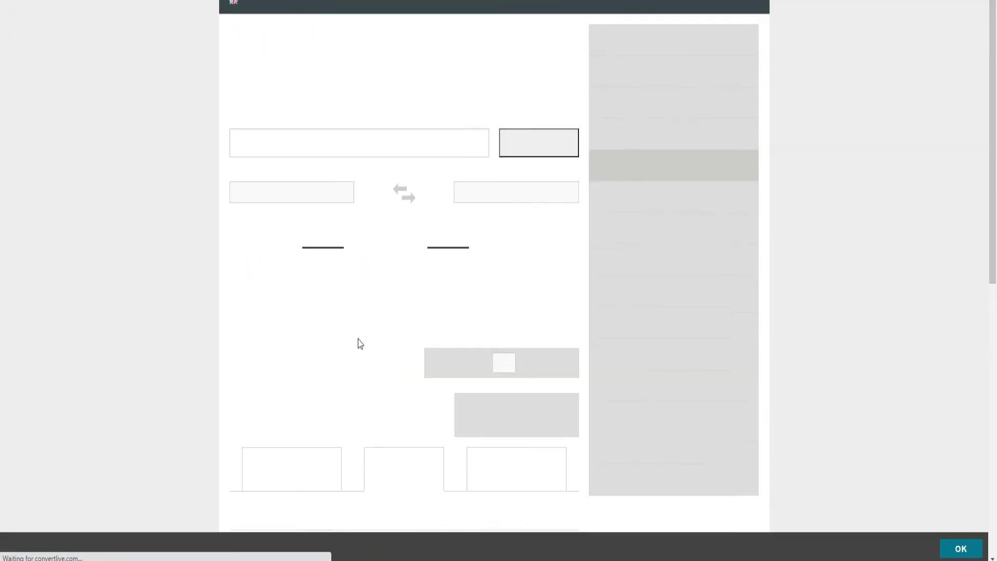
pyautogui.doubleClick(331, 148)
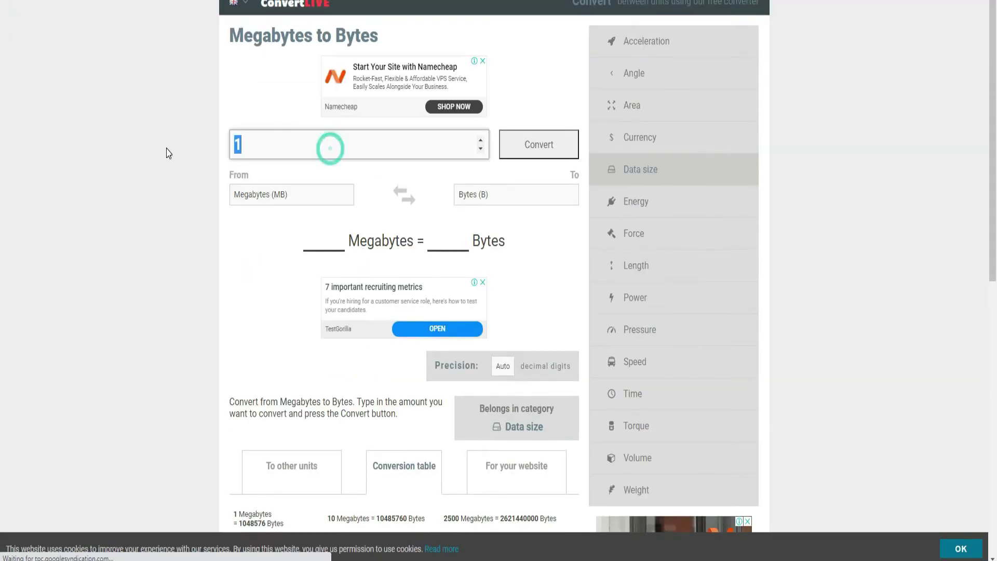
pyautogui.write('5')
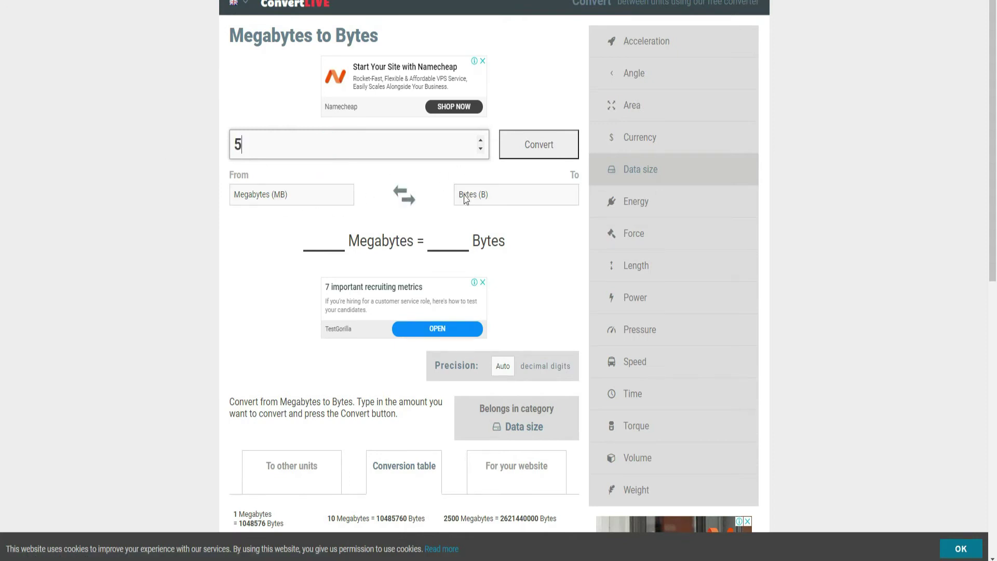
pyautogui.click(536, 148)
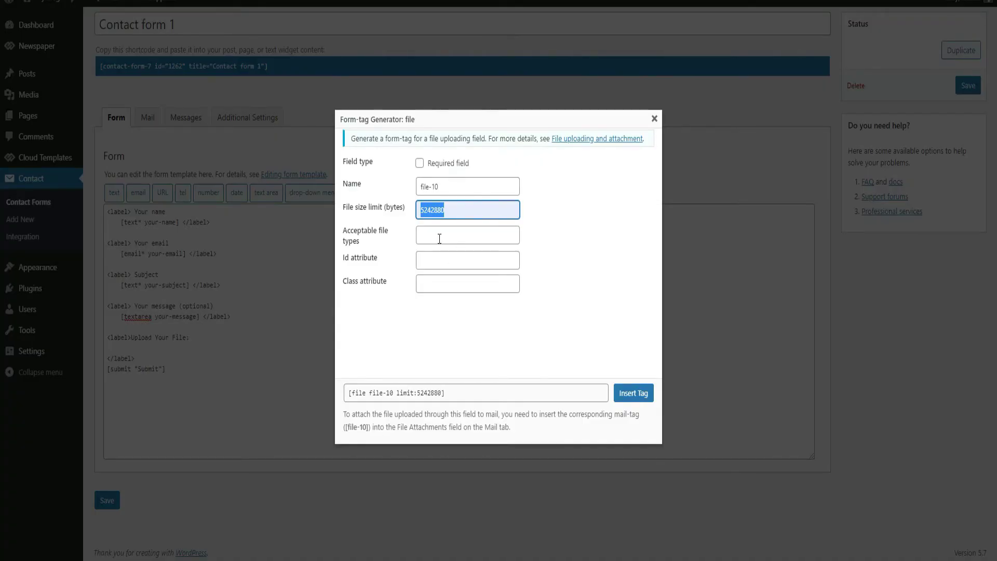
# Step: Allow jpg, png, pdf, docx, mp3 and mp4 file types and insert the file-10 upload tag
pyautogui.click(442, 230)
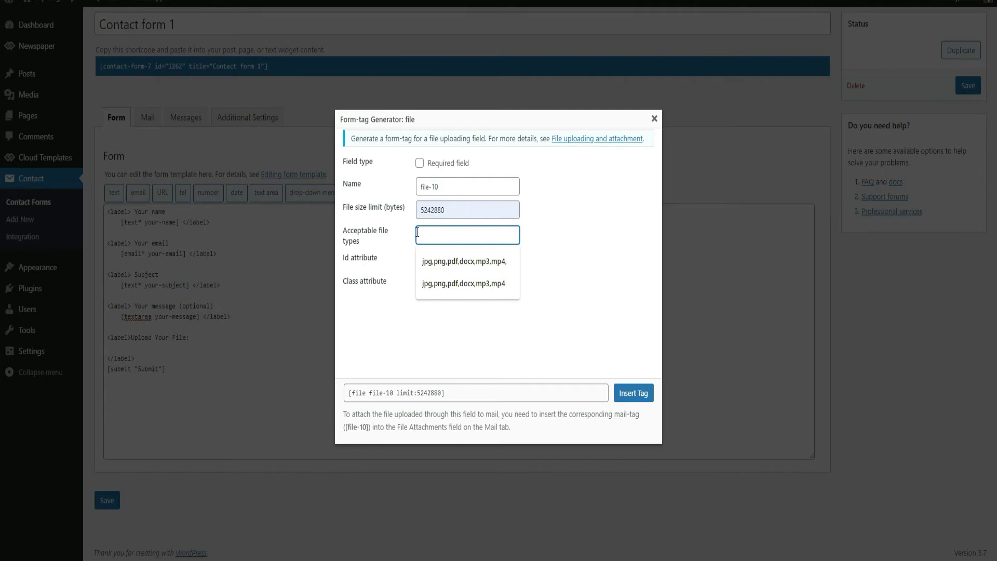
pyautogui.click(484, 267)
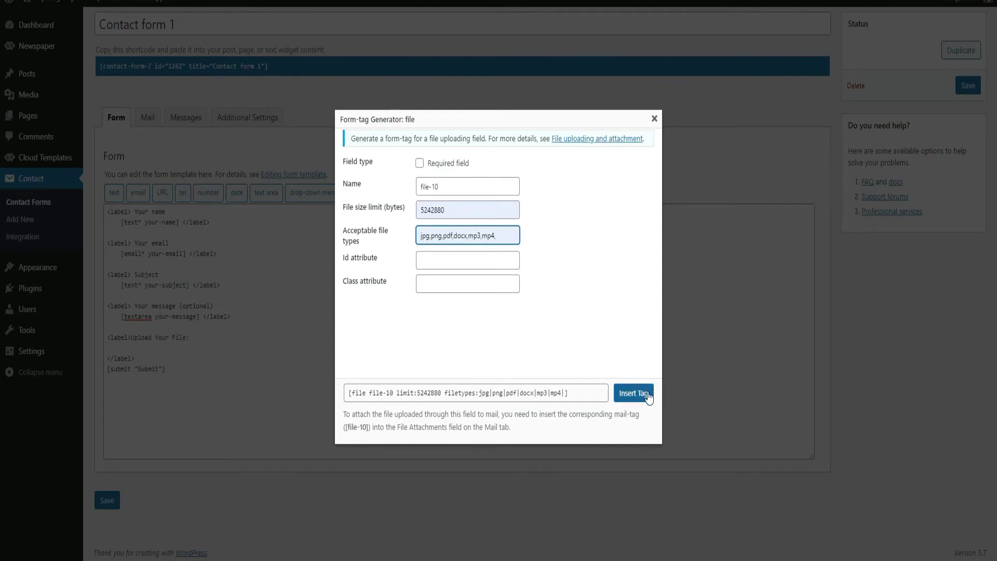
pyautogui.click(632, 392)
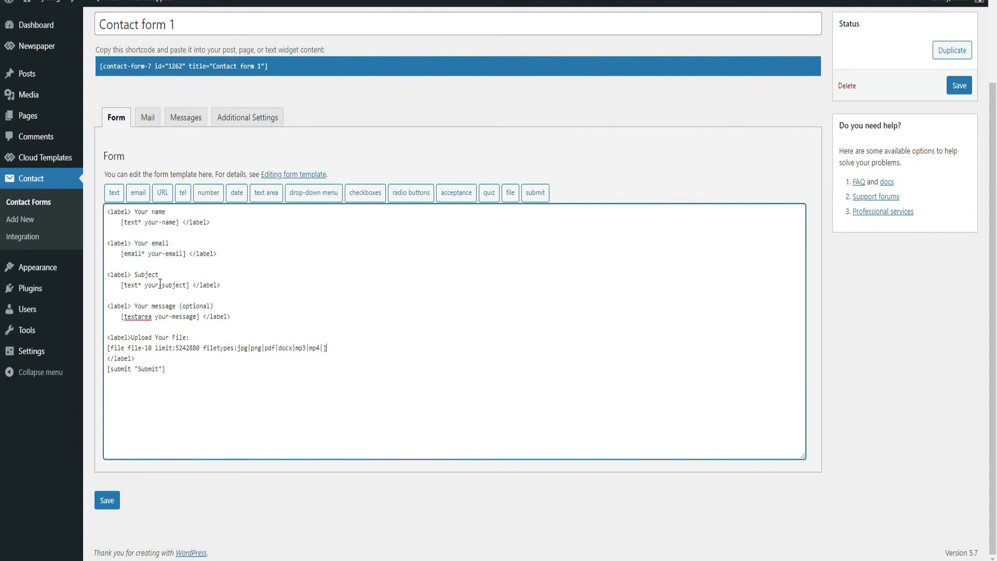
# Step: Add a 'Your Gender' label between the email and Subject fields and start a checkbox tag named gender
pyautogui.click(109, 264)
pyautogui.write('Your Gender:')
pyautogui.click(365, 196)
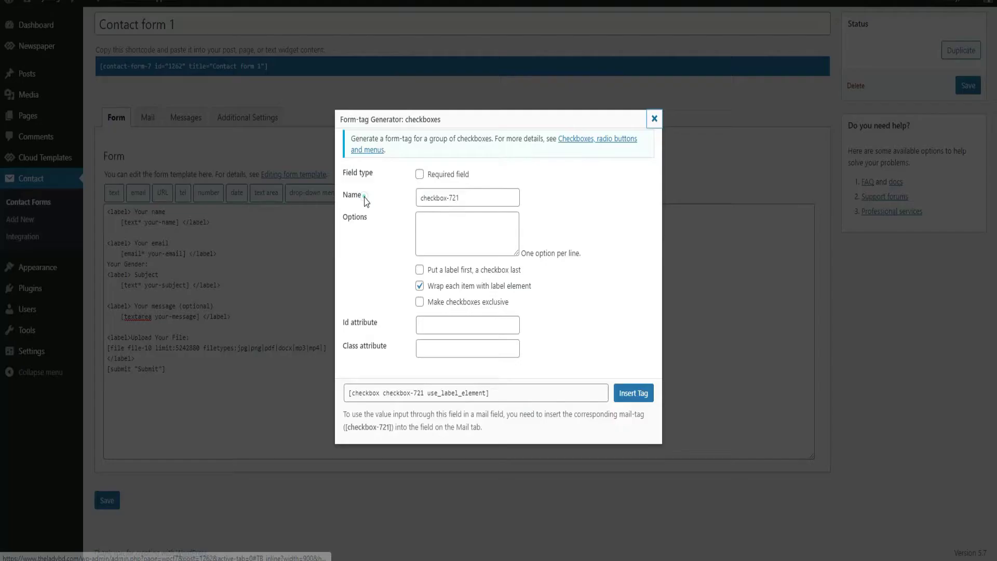
pyautogui.moveTo(478, 196); pyautogui.dragTo(395, 204)
pyautogui.write('gender')
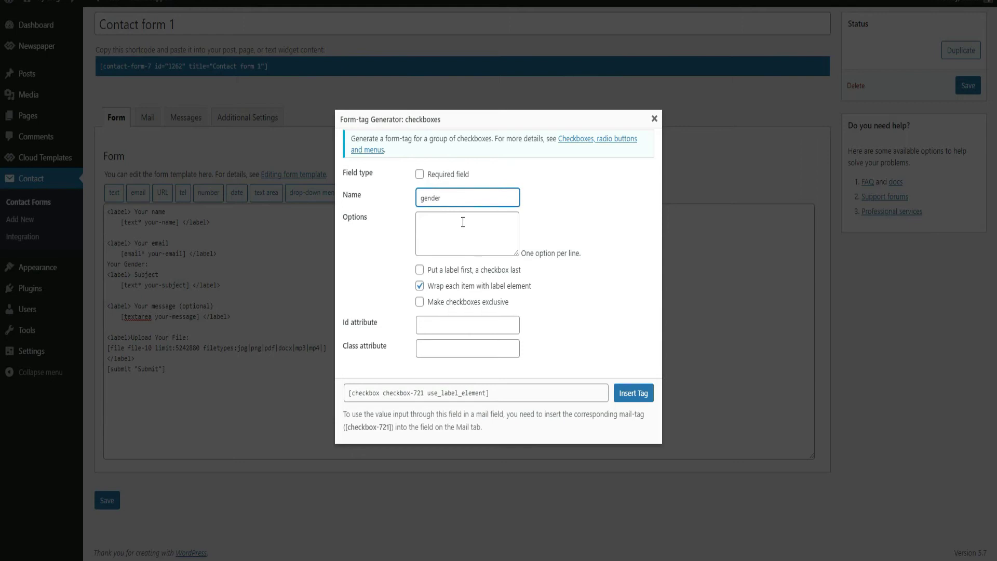
# Step: Give the checkbox tag options Male, Female and Others, insert it, and save the form
pyautogui.click(451, 236)
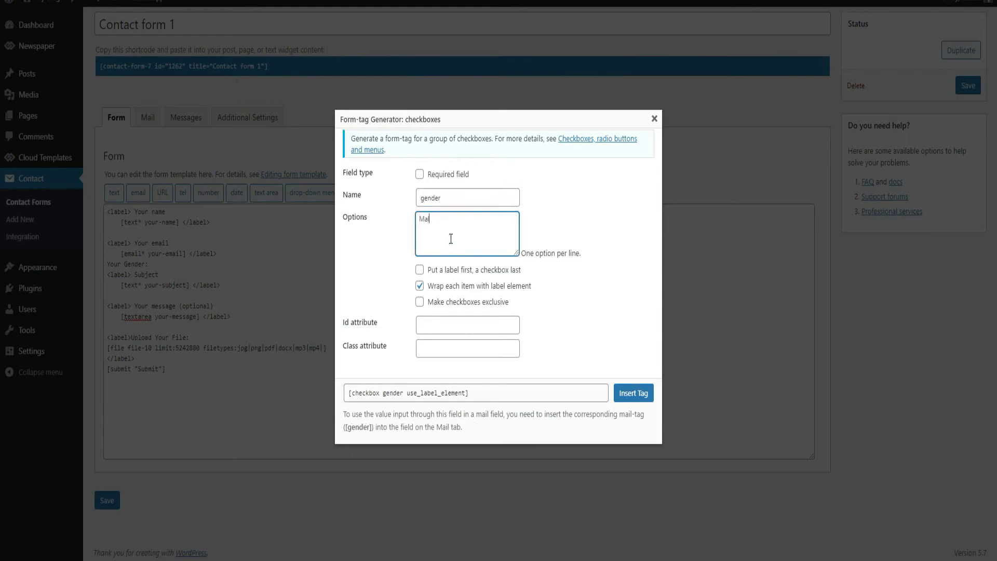
pyautogui.write('Male Fema')
pyautogui.write('le')
pyautogui.press('Return')
pyautogui.write('Others')
pyautogui.click(625, 395)
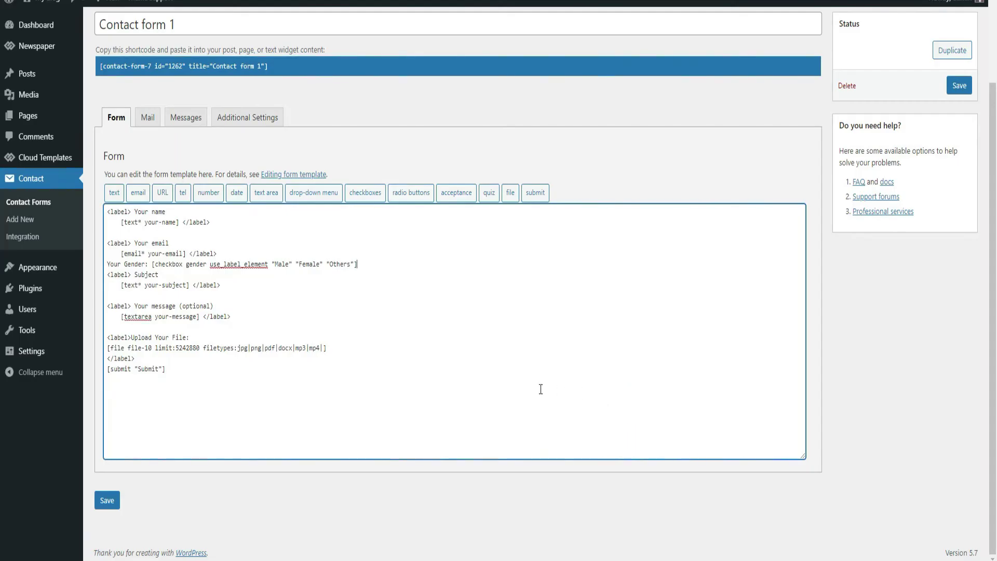
pyautogui.click(959, 85)
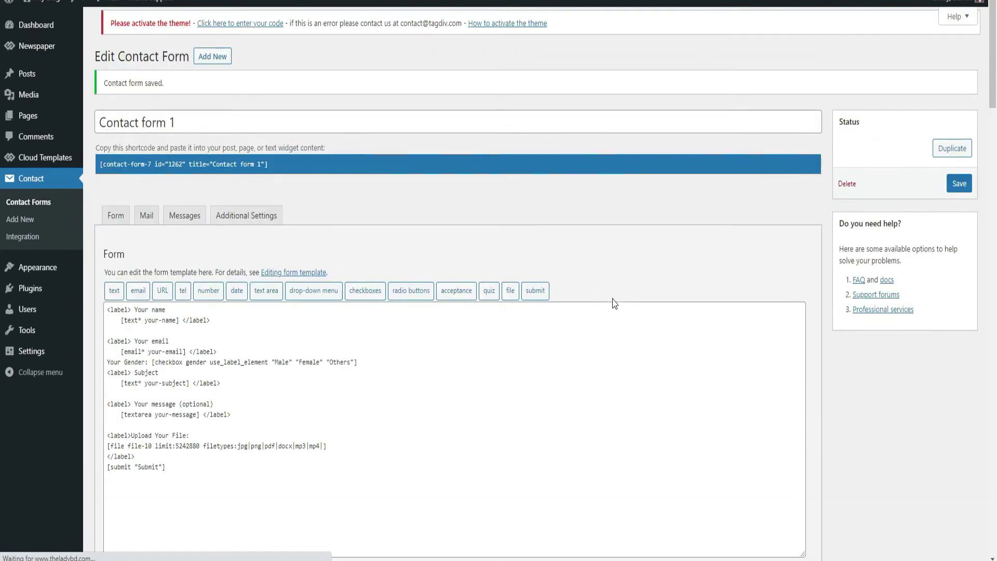
# Step: Show the form's Mail settings and review the recipient and sender address fields
pyautogui.click(147, 222)
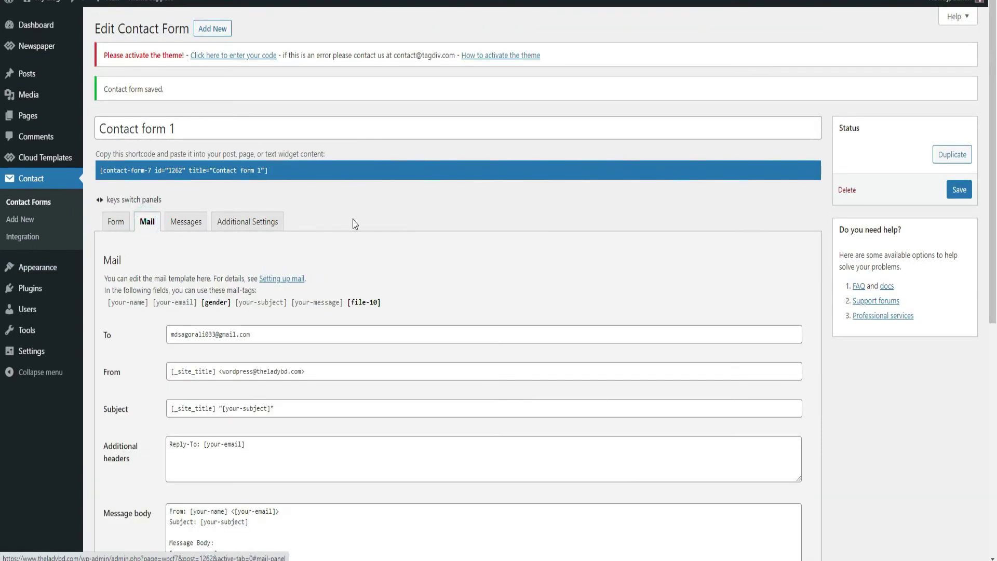
pyautogui.scroll(-3, 385, 228)
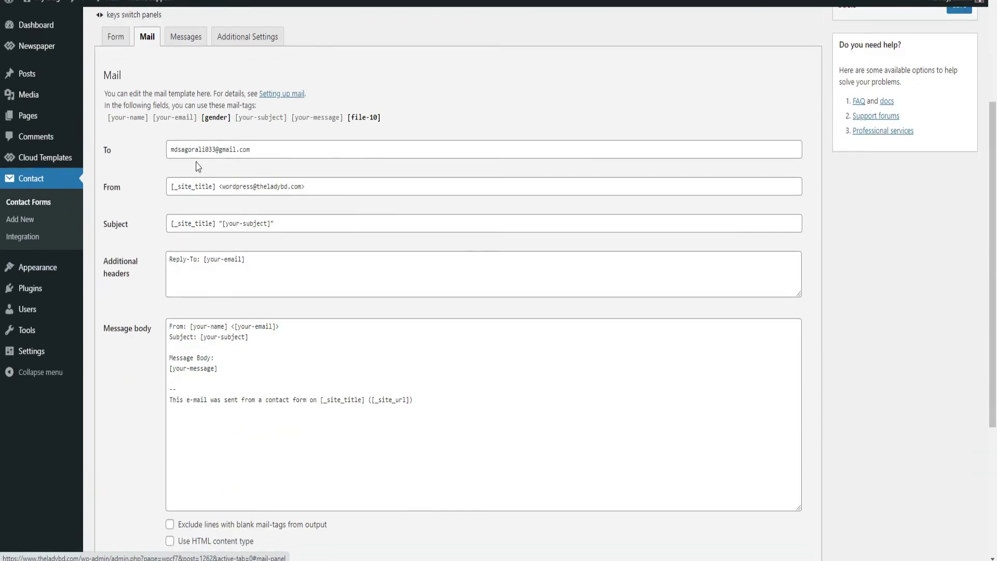
pyautogui.tripleClick(173, 150)
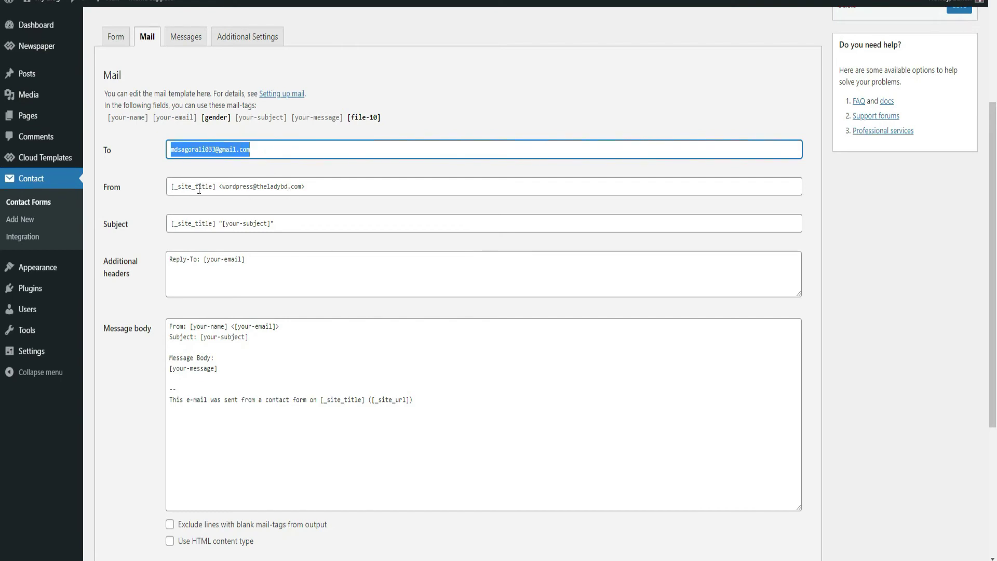
pyautogui.moveTo(316, 187); pyautogui.dragTo(167, 190)
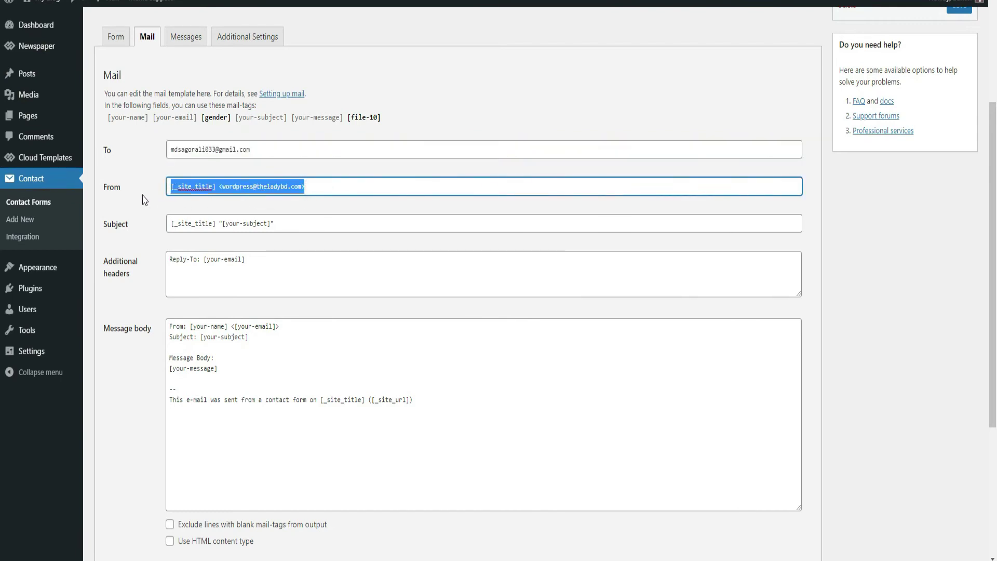
pyautogui.click(142, 193)
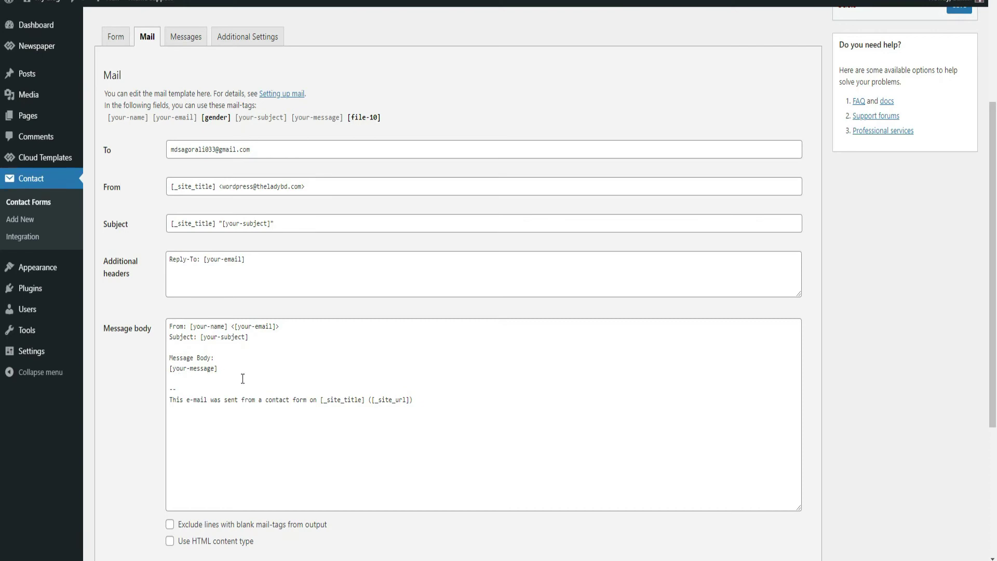
# Step: Copy the [file-10] mail-tag into the File attachments box
pyautogui.scroll(-4, 275, 420)
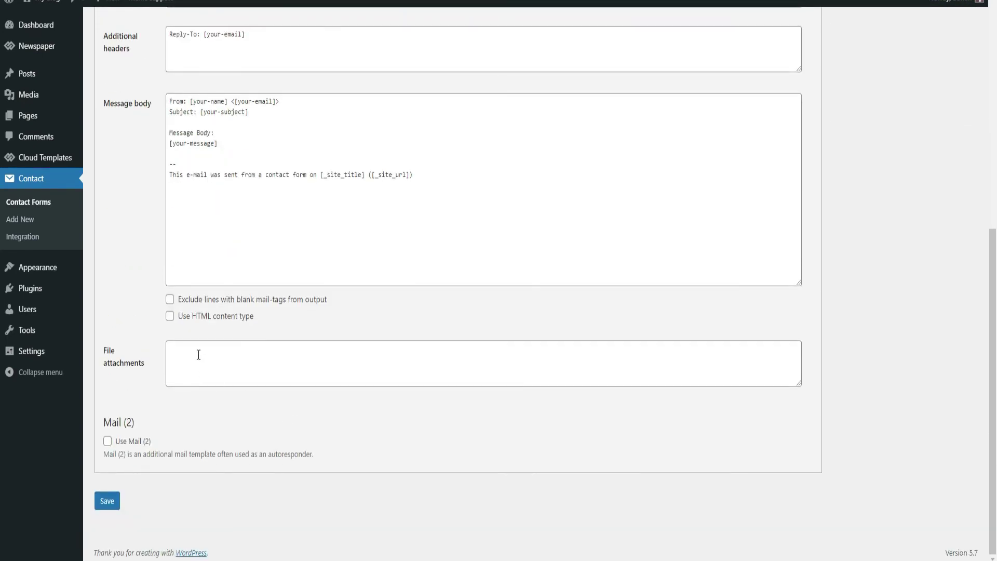
pyautogui.scroll(6, 208, 312)
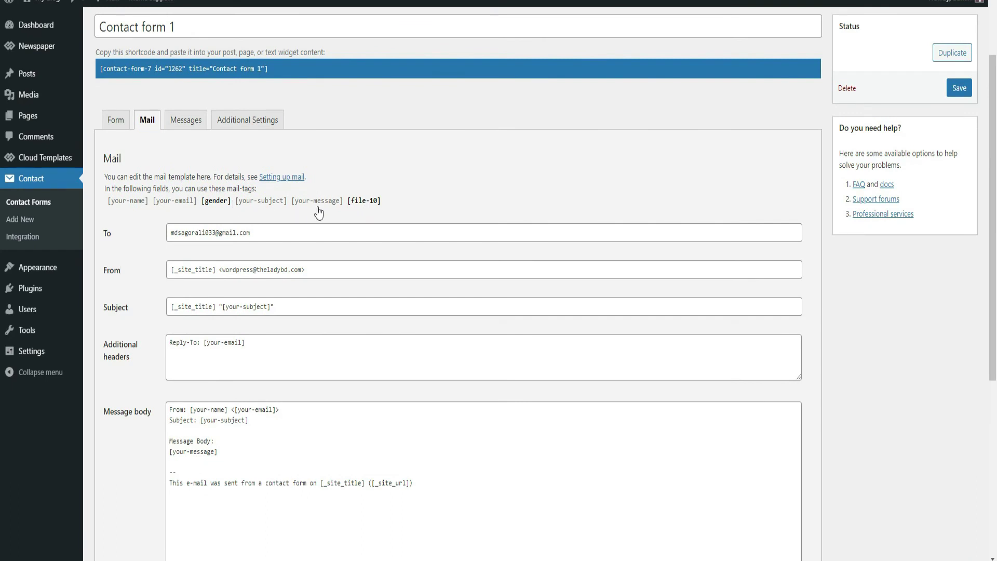
pyautogui.moveTo(389, 200)
pyautogui.mouseDown()
pyautogui.moveTo(347, 207)
pyautogui.moveTo(384, 205)
pyautogui.mouseUp()
pyautogui.click(394, 225)
pyautogui.hotkey('ctrl', 'c')
pyautogui.scroll(-6, 385, 206)
pyautogui.click(229, 349)
pyautogui.hotkey('ctrl', 'v')
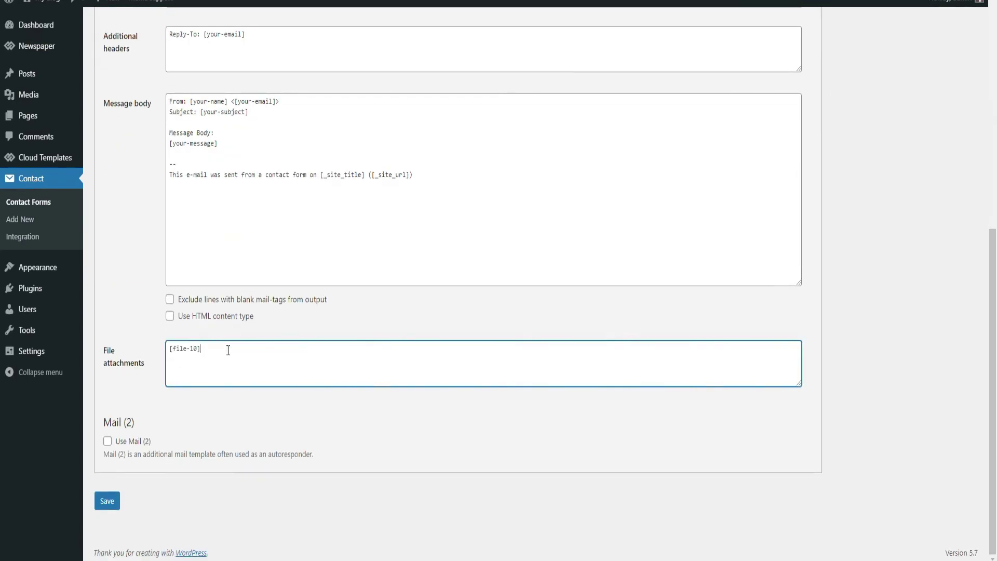
# Step: Select the [gender] mail-tag from the available tags list
pyautogui.scroll(6, 228, 350)
pyautogui.click(202, 203)
pyautogui.scroll(-1, 255, 377)
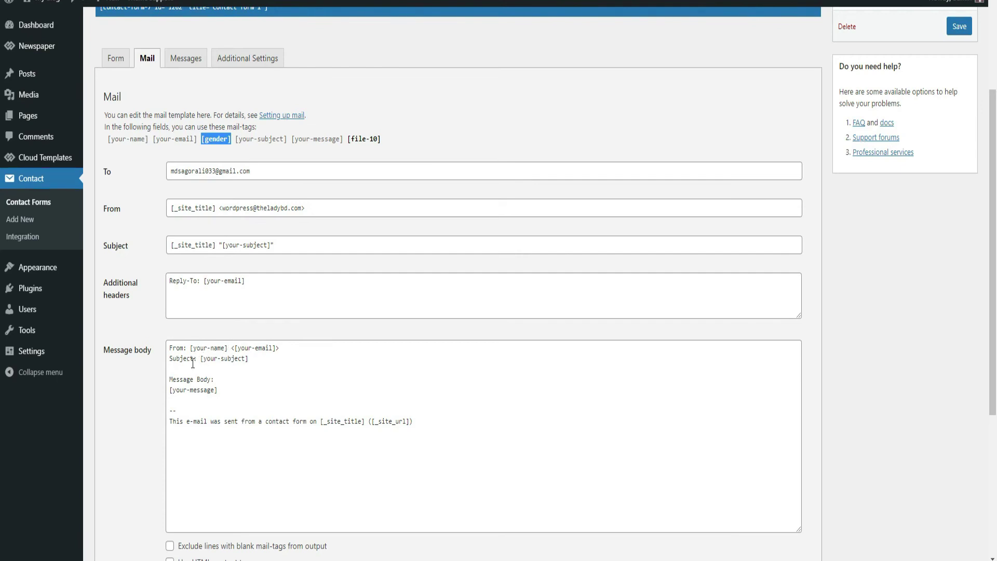
# Step: Add a 'Gender: [gender]' line below the From line in the message body
pyautogui.click(288, 351)
pyautogui.press('Return')
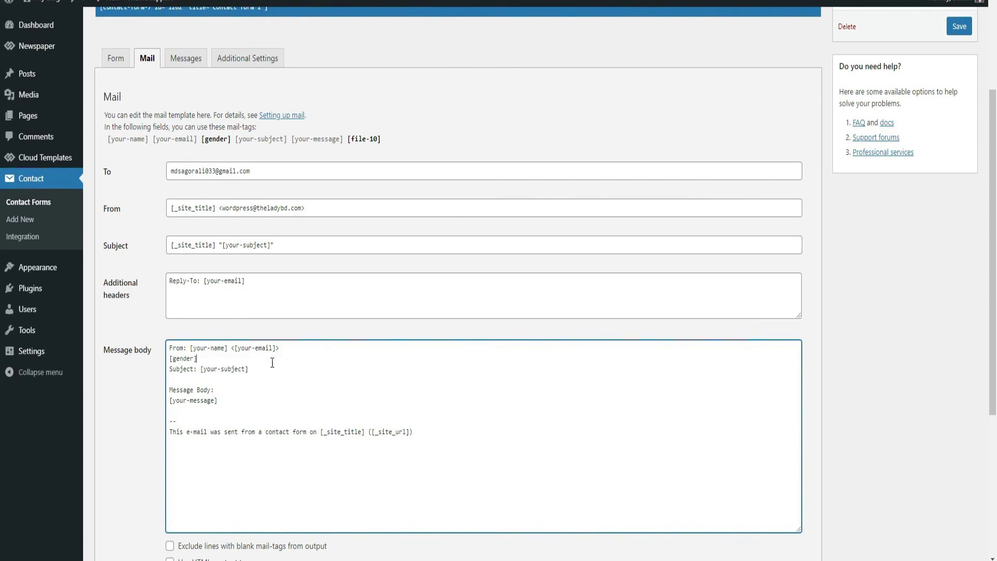
pyautogui.click(169, 357)
pyautogui.write('Gender:')
# Step: Enable the HTML content type for the email and save the mail settings
pyautogui.scroll(-5, 330, 431)
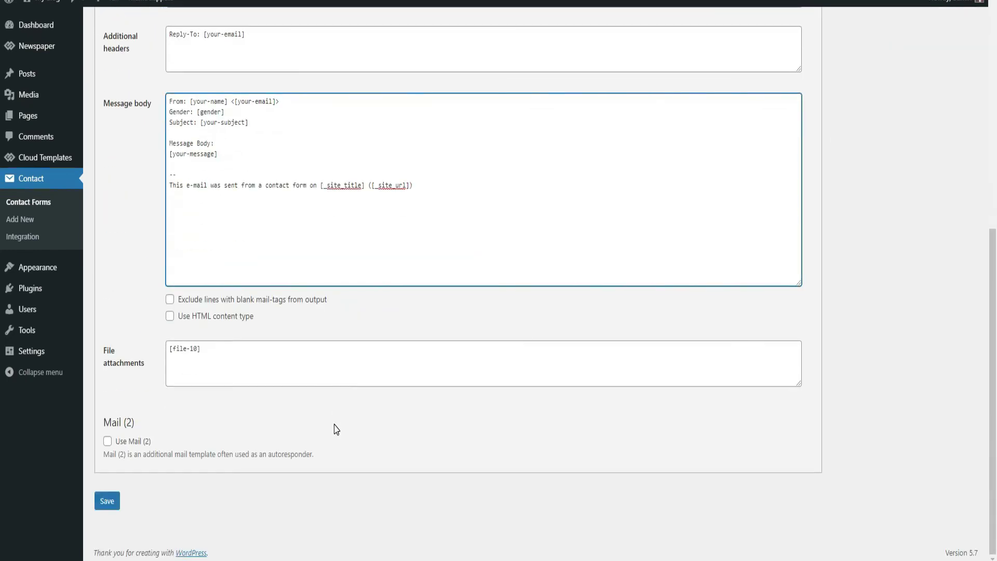
pyautogui.scroll(1, 335, 429)
pyautogui.click(172, 378)
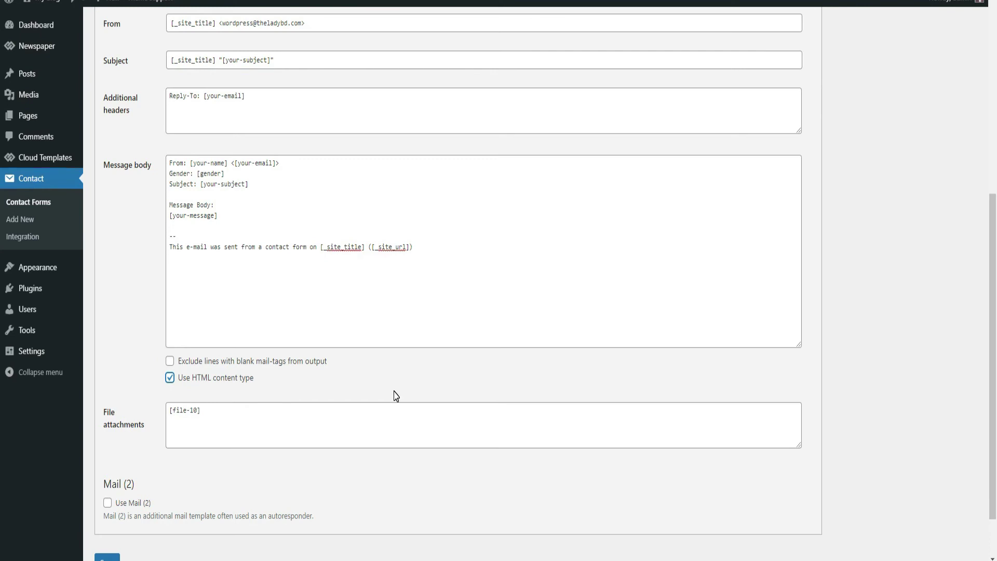
pyautogui.scroll(-1, 396, 395)
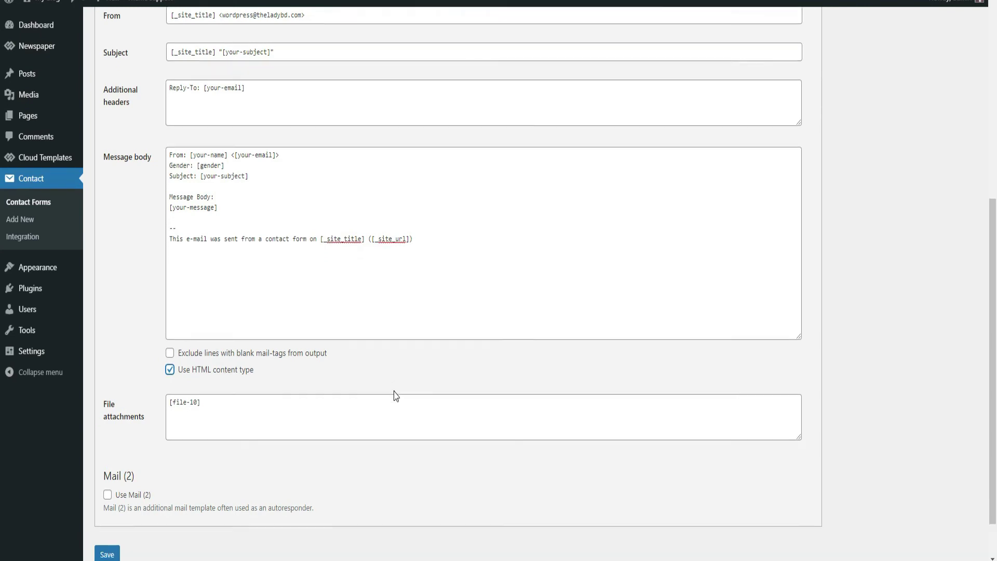
pyautogui.click(107, 501)
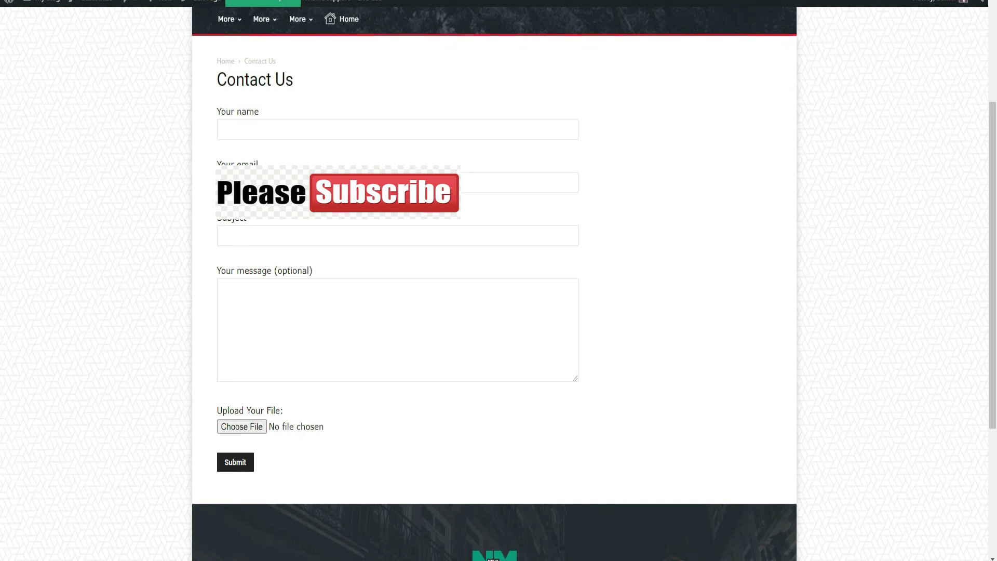
# Step: Fill the test form with the suggested name and e-mail, subject 'This is testing', and message 'Hello'
pyautogui.click(248, 130)
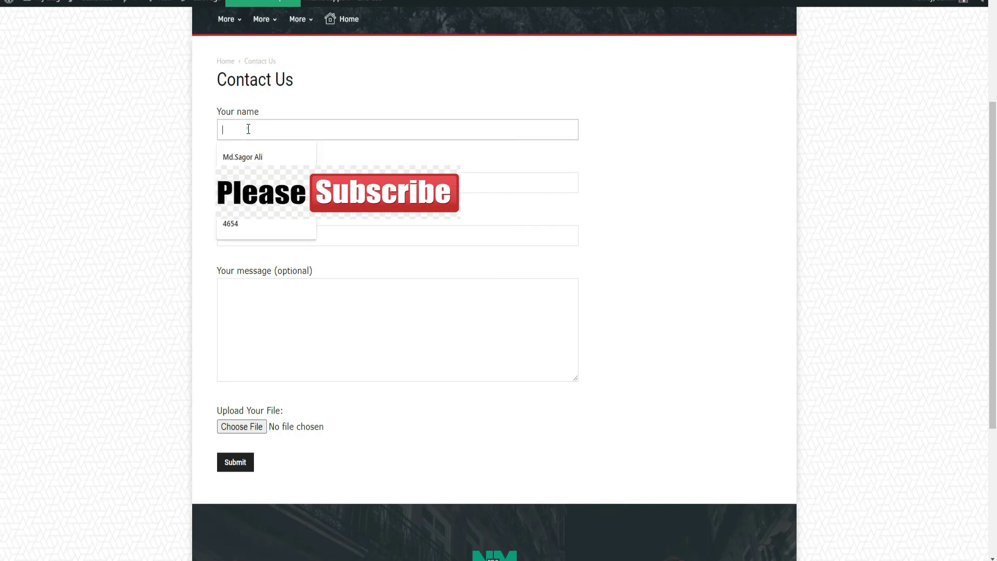
pyautogui.click(259, 162)
pyautogui.click(259, 183)
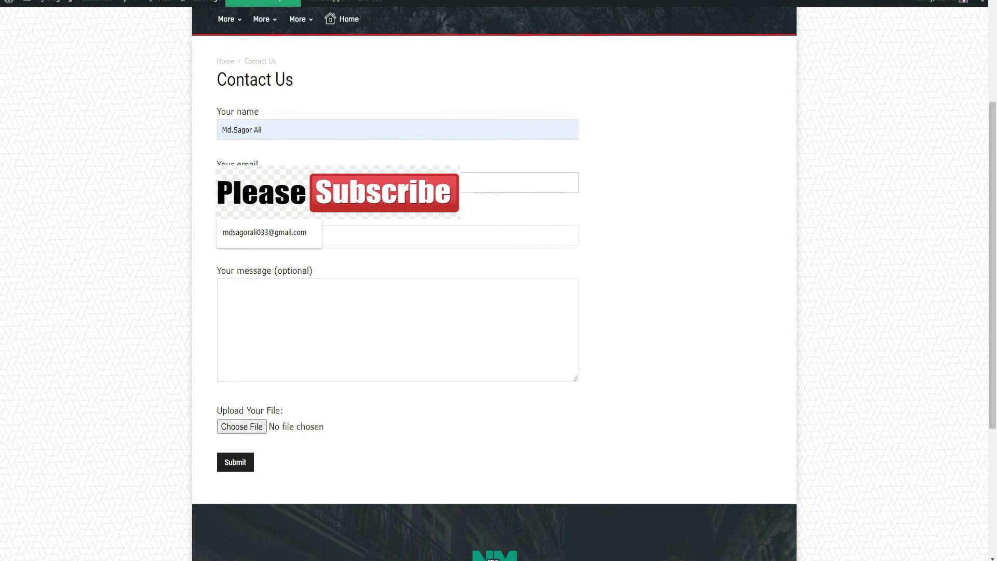
pyautogui.click(262, 211)
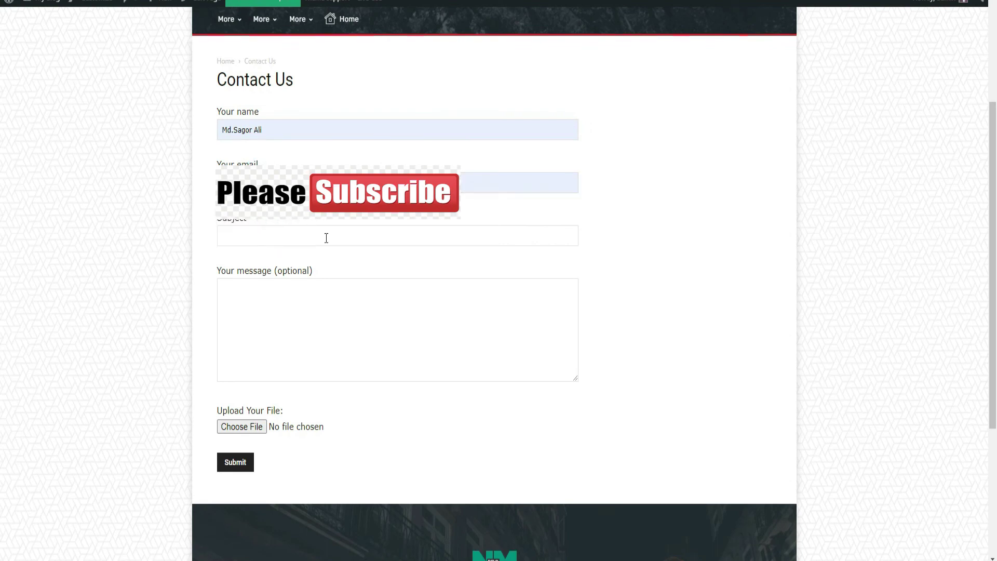
pyautogui.click(263, 237)
pyautogui.click(264, 263)
pyautogui.click(252, 305)
pyautogui.write('Hell')
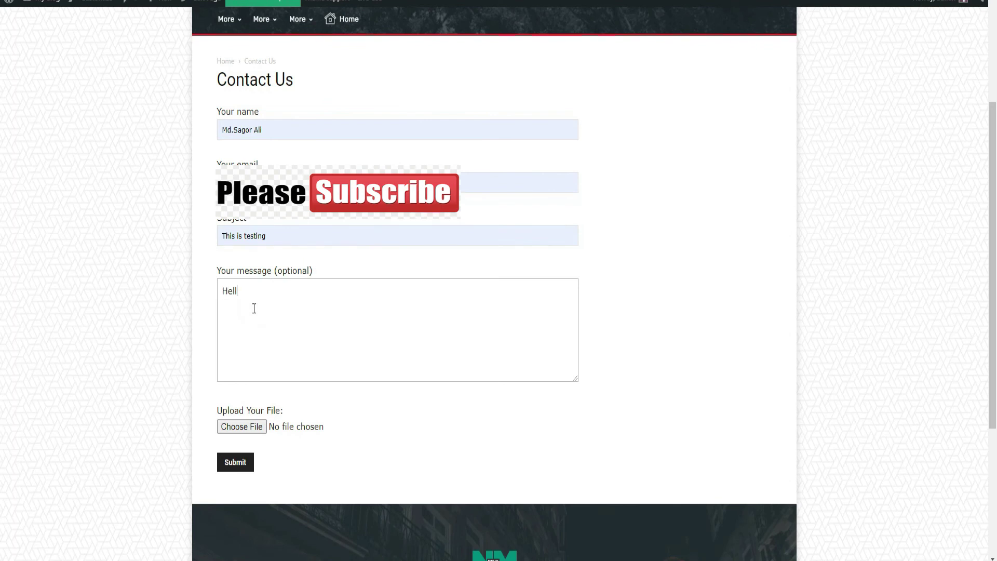